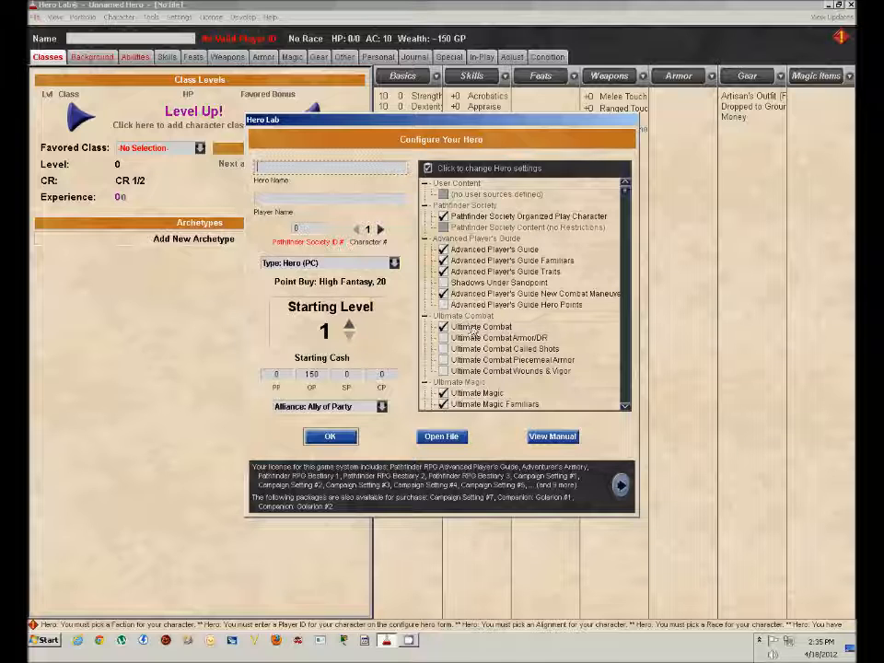
Set the hero's starting cash to 1000 GP and accept the hero configuration.
{"action": "mouse_move", "coordinate": [627, 201]}
{"action": "left_mouse_down"}
{"action": "mouse_move", "coordinate": [620, 386]}
{"action": "mouse_move", "coordinate": [623, 182]}
{"action": "left_mouse_up"}
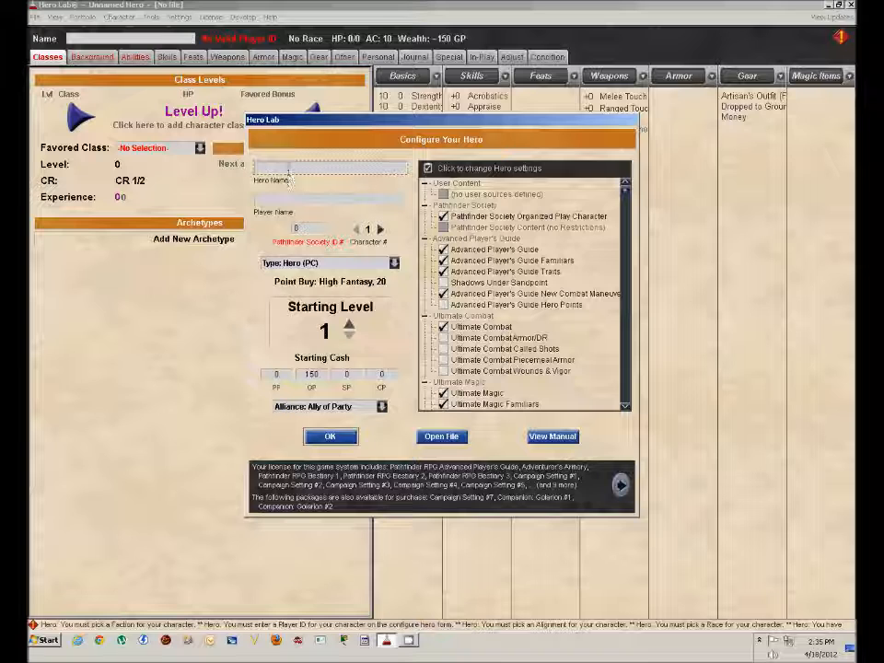
{"action": "left_click", "coordinate": [274, 199]}
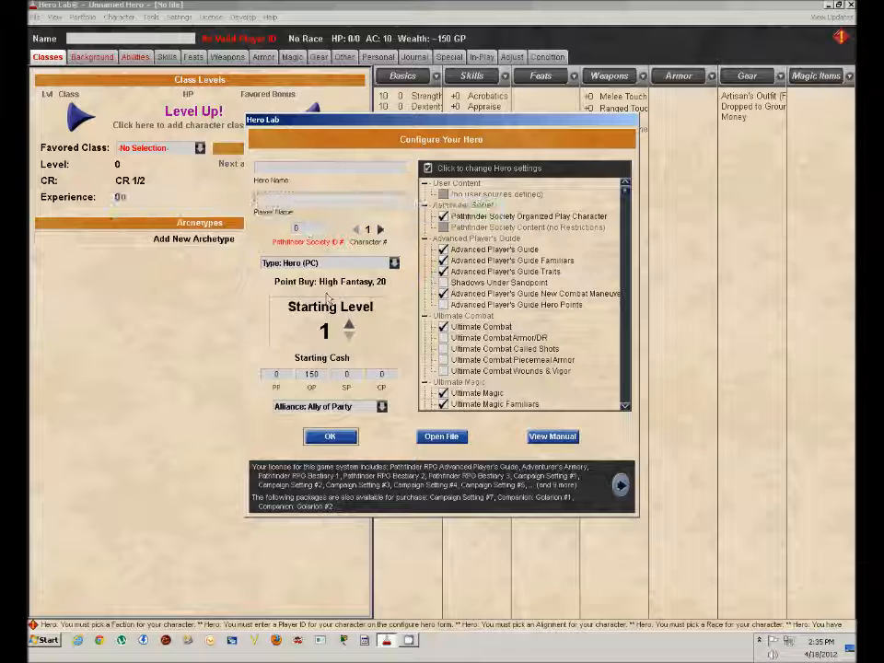
{"action": "left_click", "coordinate": [296, 376]}
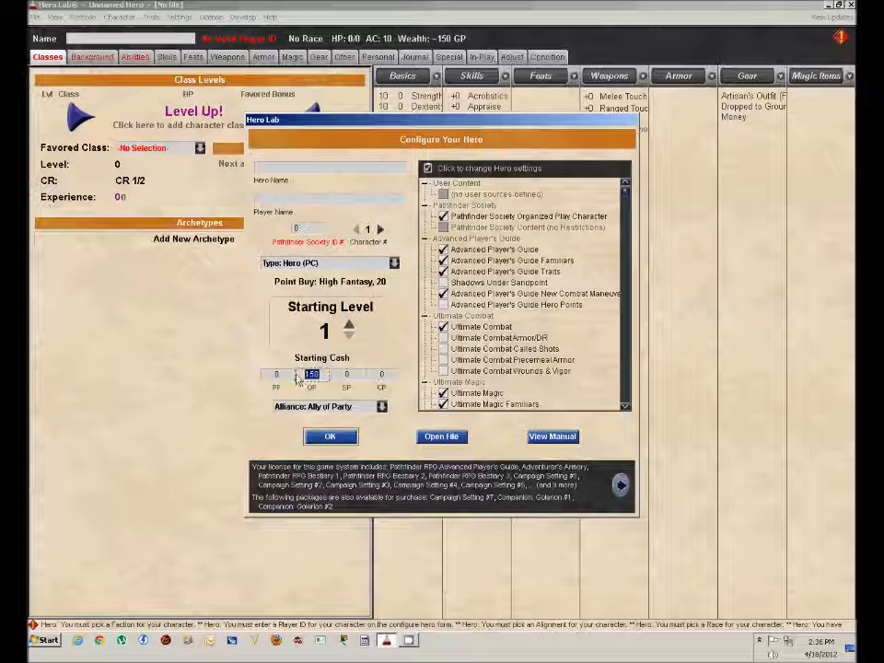
{"action": "type", "text": "1000"}
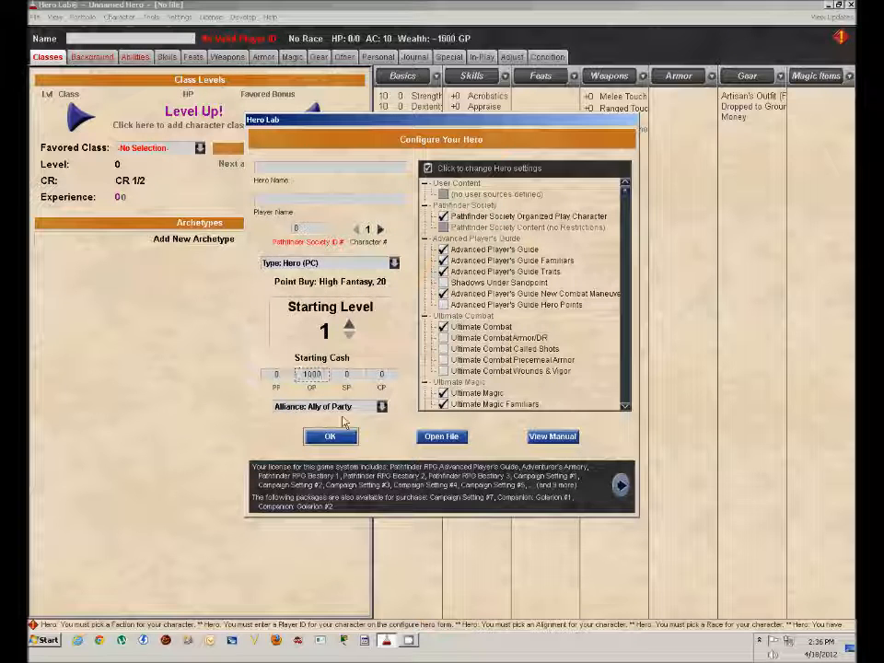
{"action": "left_click", "coordinate": [331, 437]}
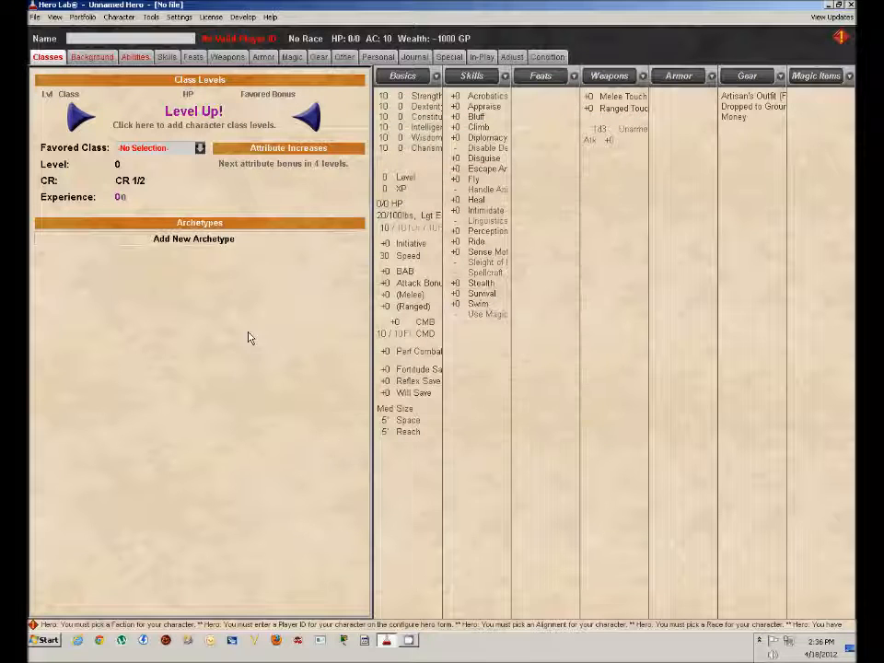
Open the class choices for levelling up and restrict them to only valid items.
{"action": "left_click", "coordinate": [202, 113]}
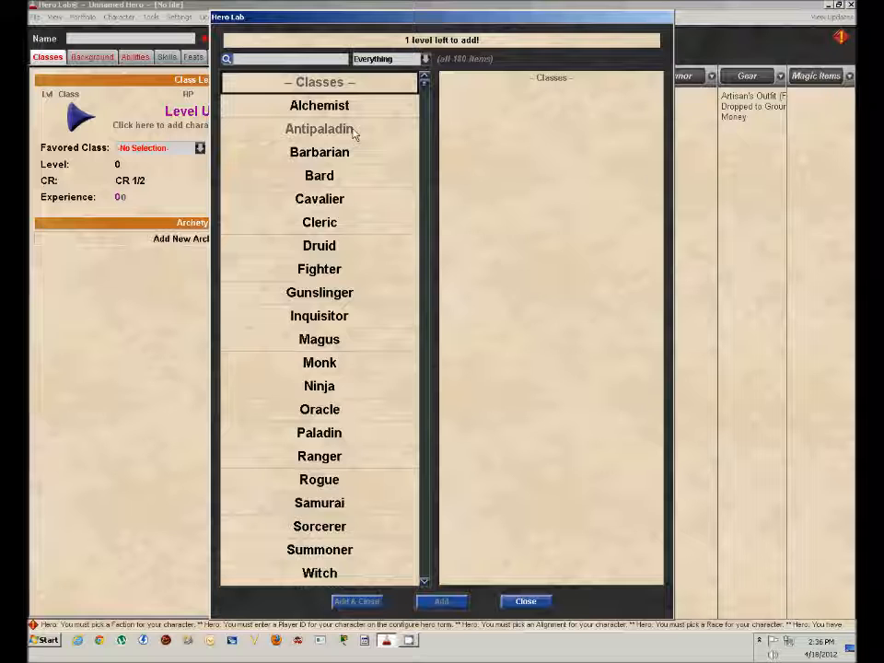
{"action": "left_click", "coordinate": [376, 58]}
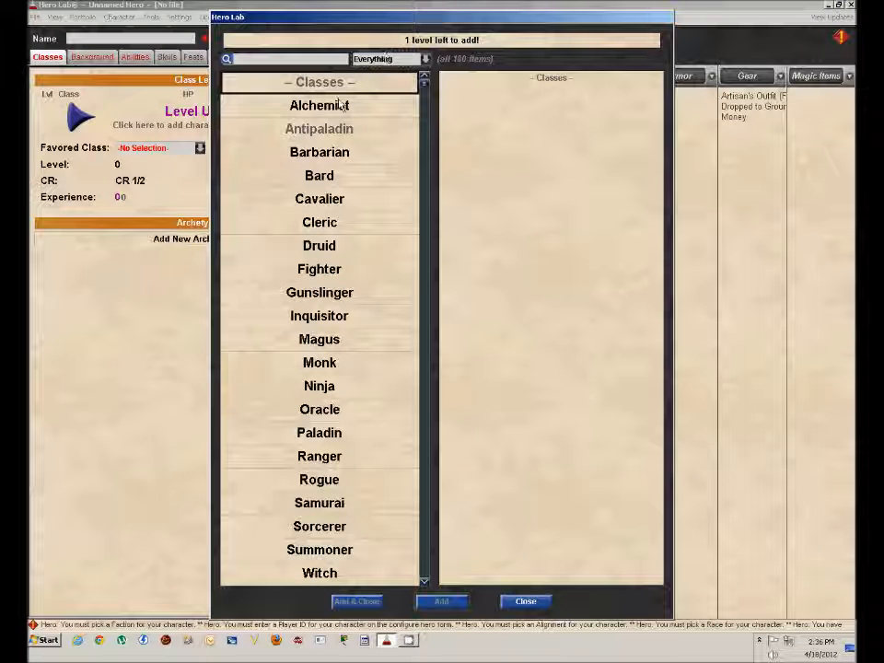
{"action": "left_click", "coordinate": [382, 58]}
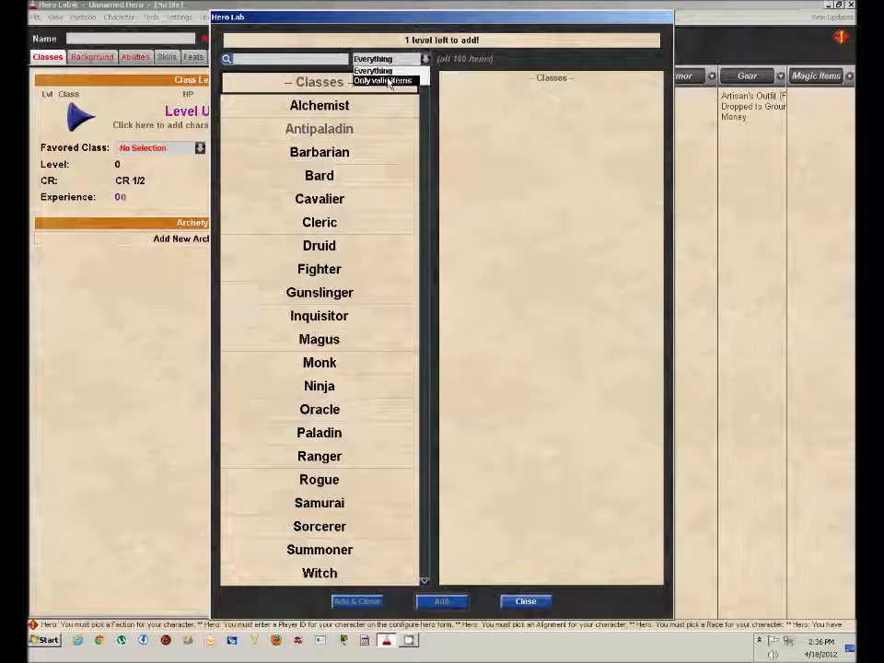
{"action": "left_click", "coordinate": [388, 81]}
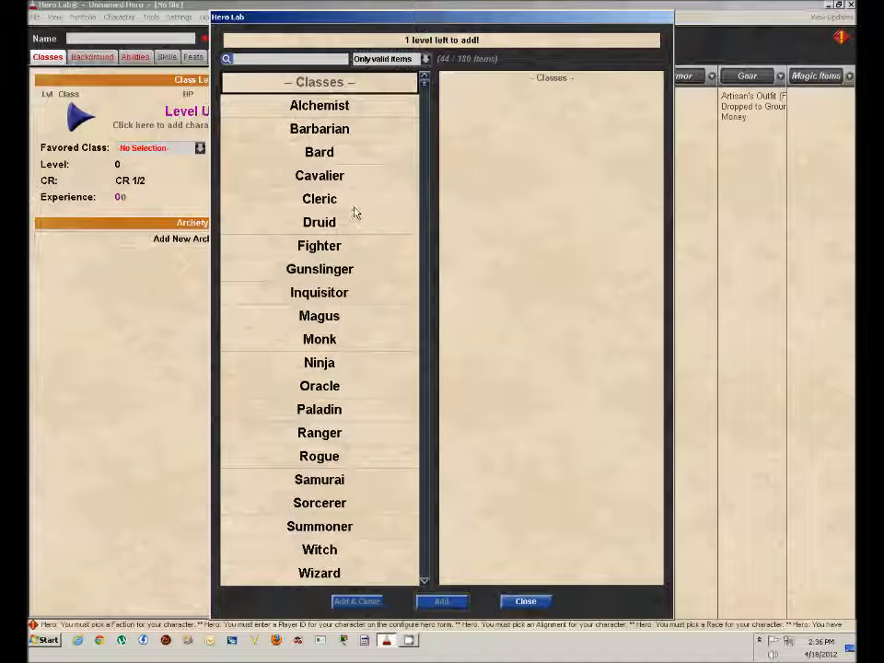
Look through the valid classes and templates, add one Fighter level, and close the selection.
{"action": "left_click_drag", "start_coordinate": [425, 86], "coordinate": [428, 110]}
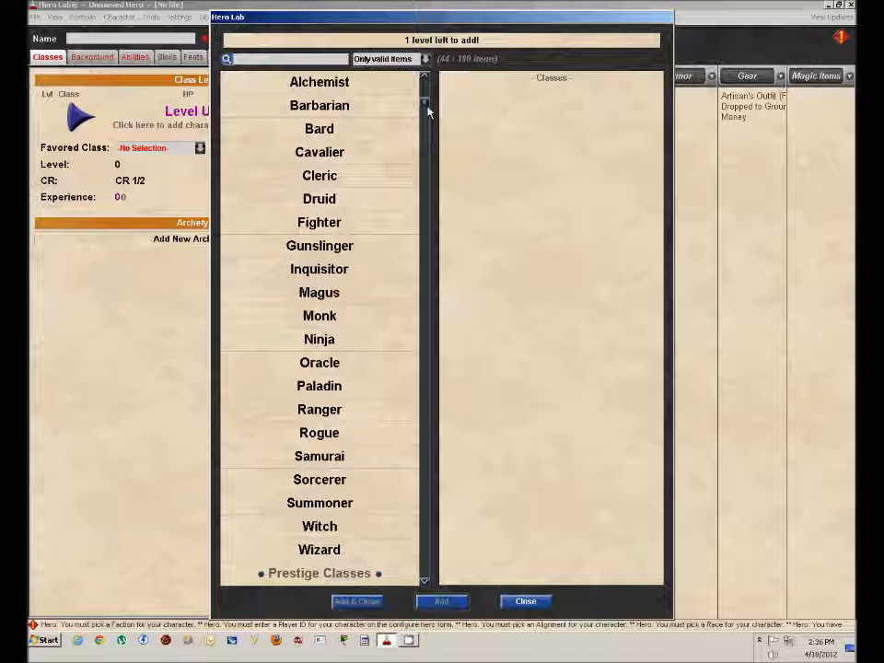
{"action": "left_click_drag", "start_coordinate": [424, 109], "coordinate": [428, 324]}
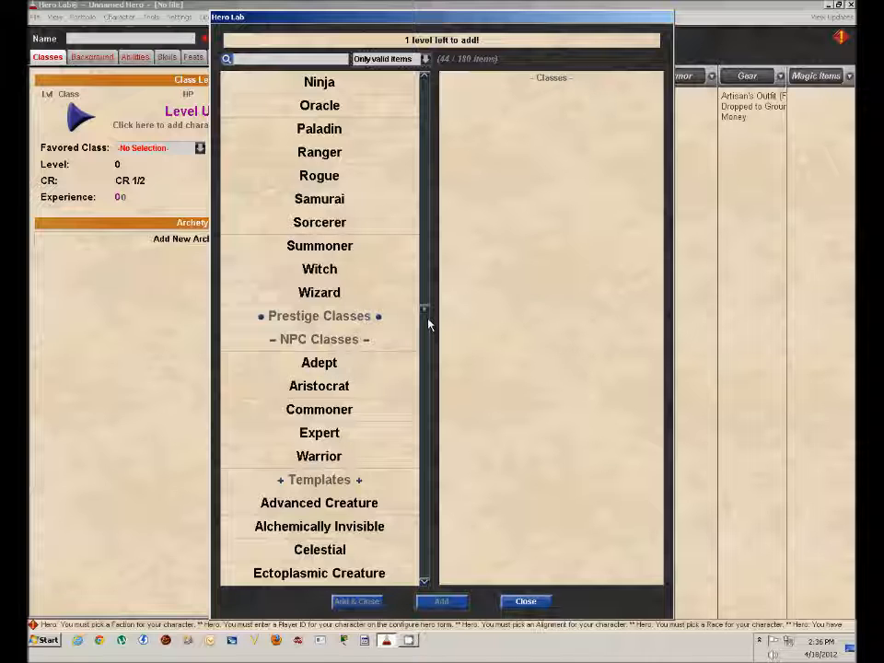
{"action": "left_click_drag", "start_coordinate": [428, 324], "coordinate": [428, 532]}
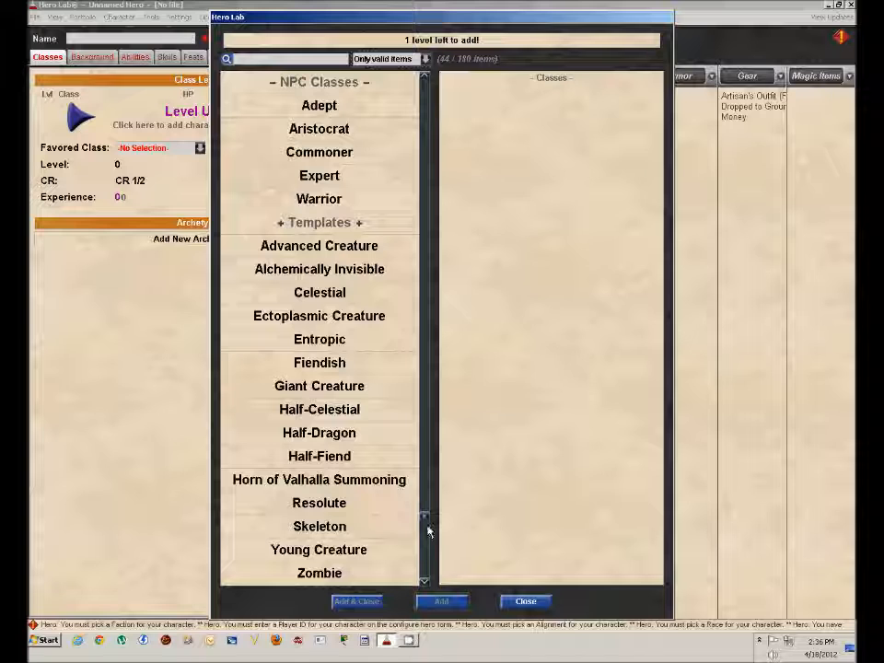
{"action": "scroll", "coordinate": [304, 486], "scroll_direction": "down", "scroll_amount": 1}
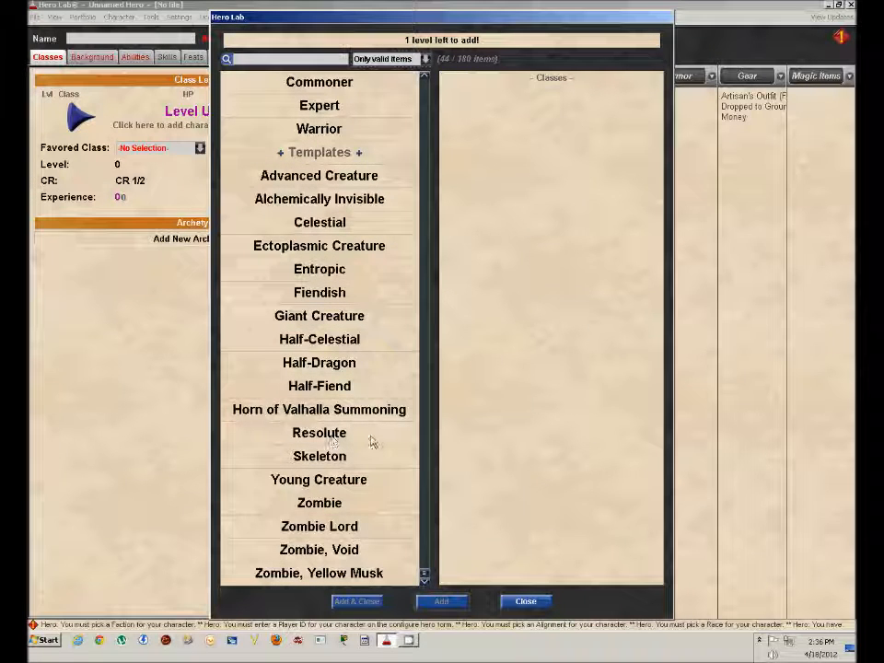
{"action": "left_click_drag", "start_coordinate": [423, 568], "coordinate": [428, 123]}
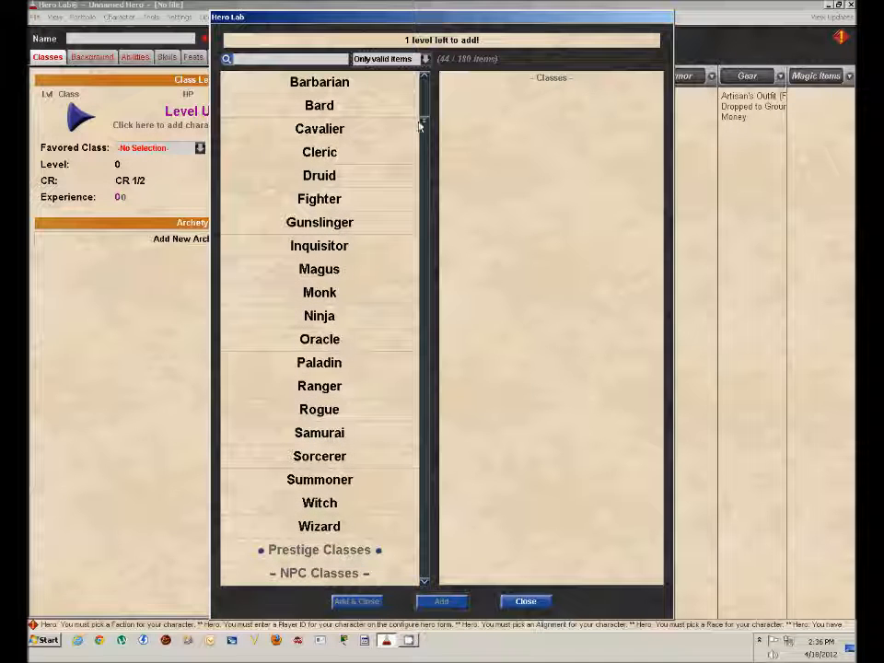
{"action": "double_click", "coordinate": [318, 201]}
{"action": "left_click", "coordinate": [527, 601]}
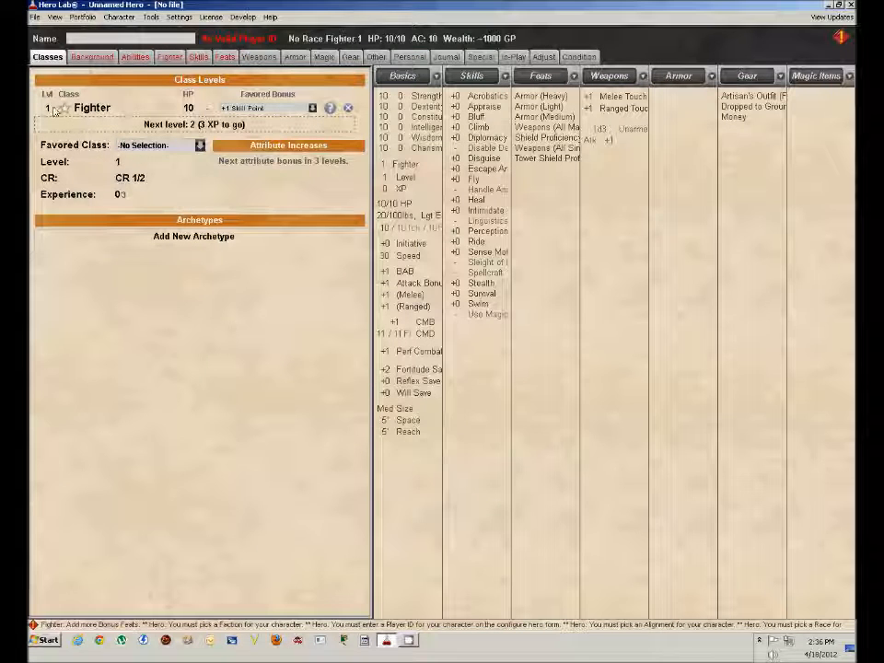
Set the Fighter level's favored bonus to +1 Hit Point and the favored class to Fighter.
{"action": "left_click", "coordinate": [276, 109]}
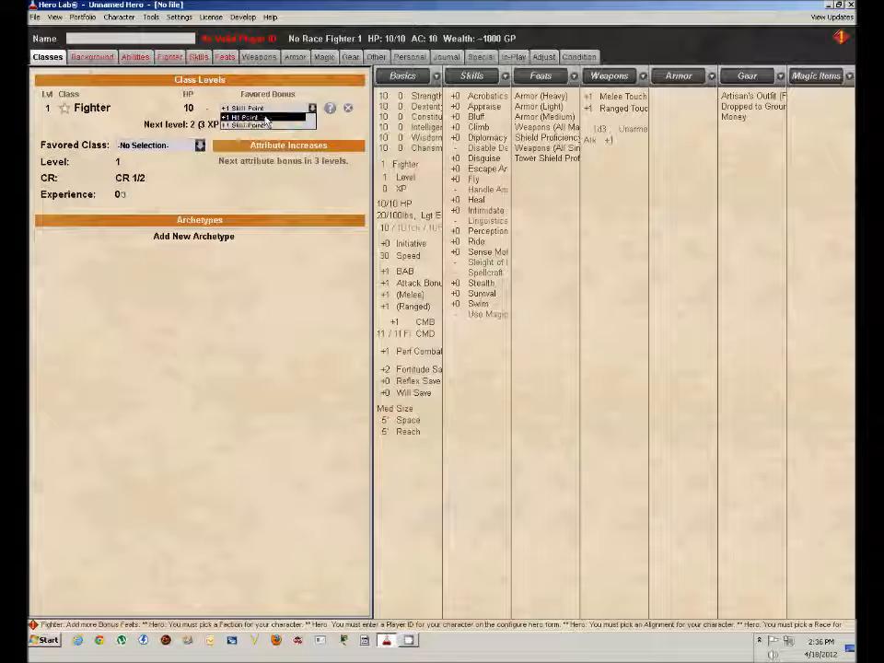
{"action": "left_click", "coordinate": [266, 118]}
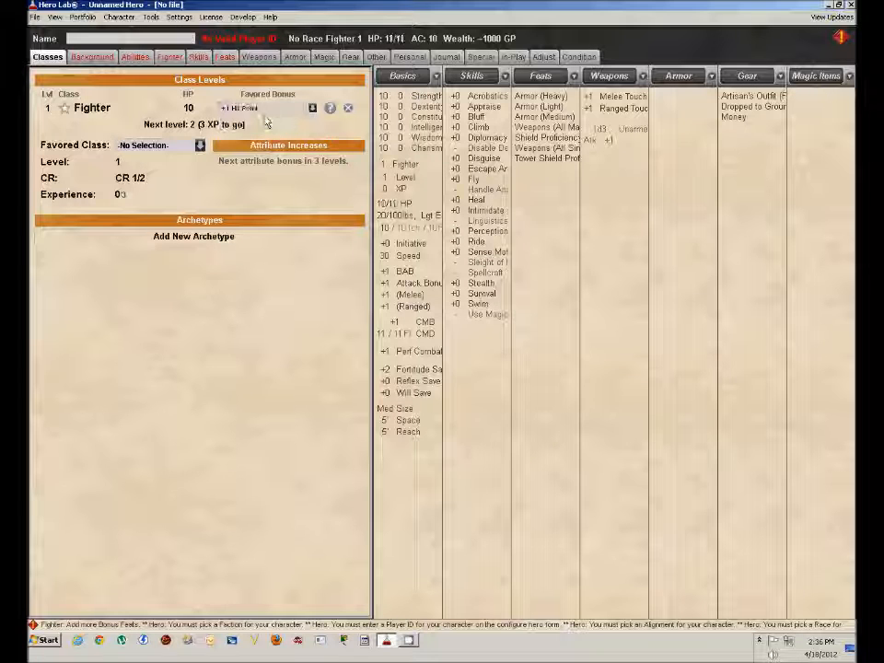
{"action": "left_click", "coordinate": [199, 146]}
{"action": "scroll", "coordinate": [157, 186], "scroll_direction": "down", "scroll_amount": 4}
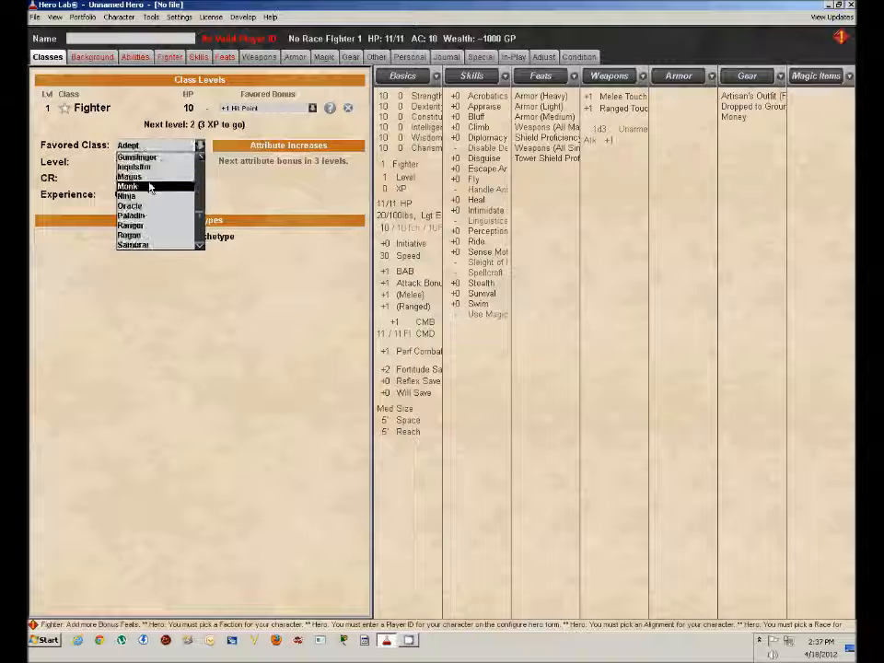
{"action": "scroll", "coordinate": [150, 187], "scroll_direction": "down", "scroll_amount": 2}
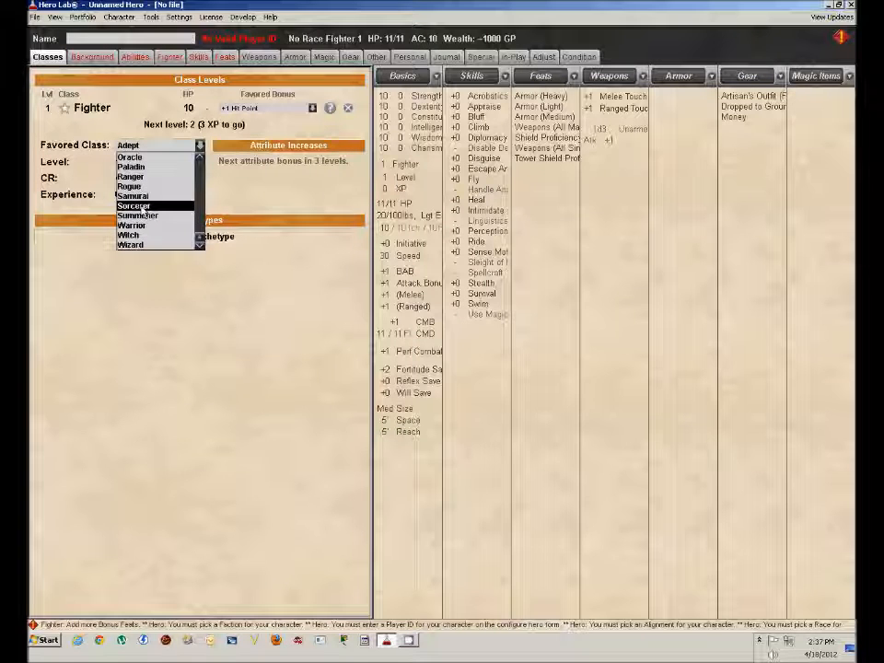
{"action": "scroll", "coordinate": [143, 210], "scroll_direction": "up", "scroll_amount": 3}
{"action": "left_click", "coordinate": [138, 186]}
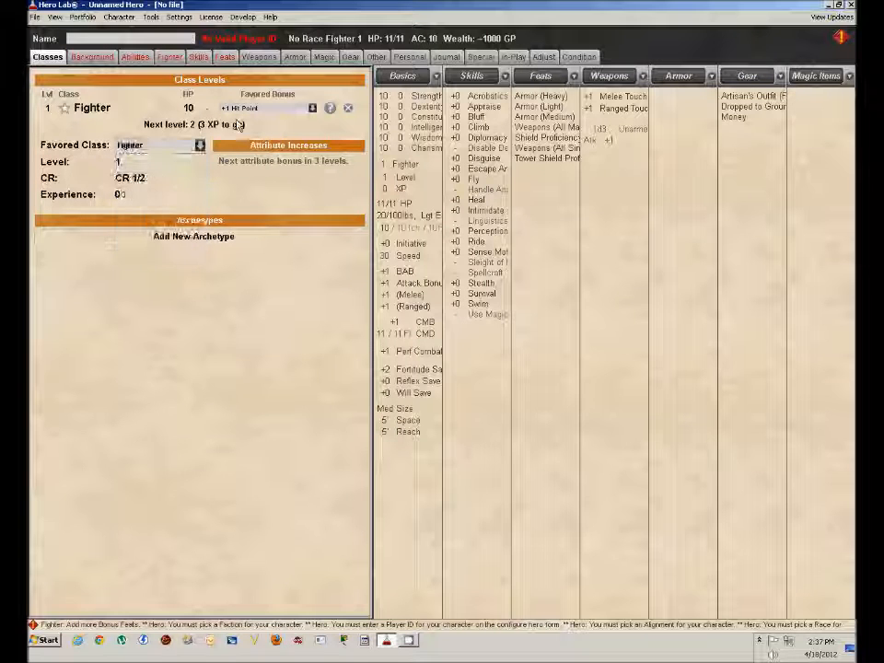
{"action": "left_click", "coordinate": [261, 109]}
{"action": "left_click", "coordinate": [252, 115]}
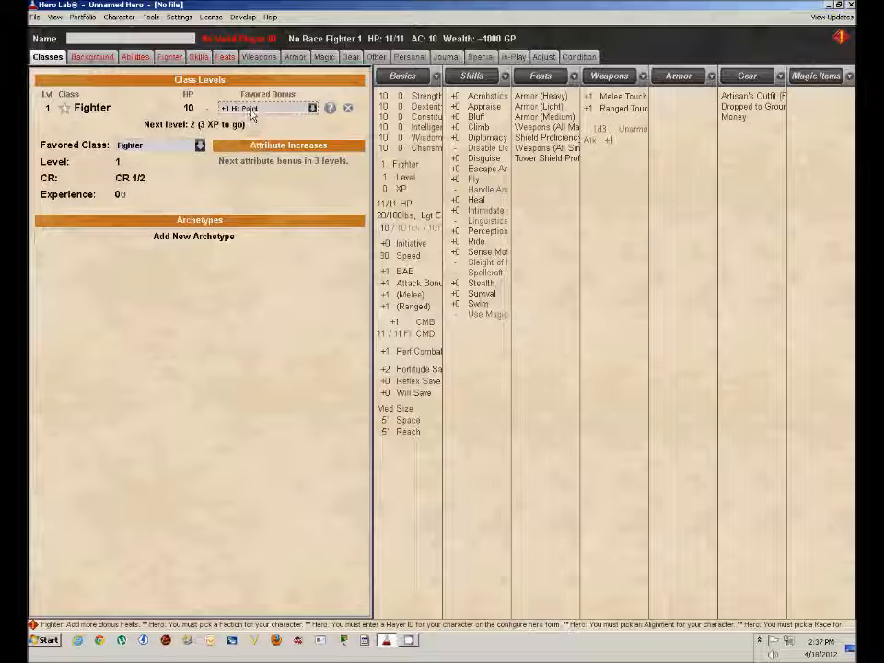
Add the Armor Master archetype to the Fighter, with the archetype choices limited to only valid items.
{"action": "left_click", "coordinate": [182, 238]}
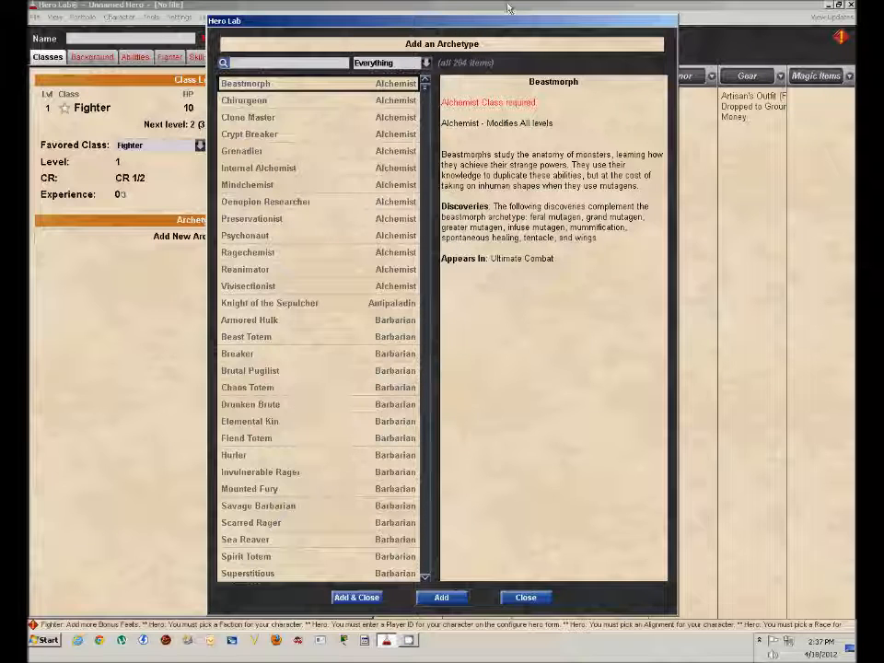
{"action": "left_click", "coordinate": [405, 63]}
{"action": "left_click", "coordinate": [403, 84]}
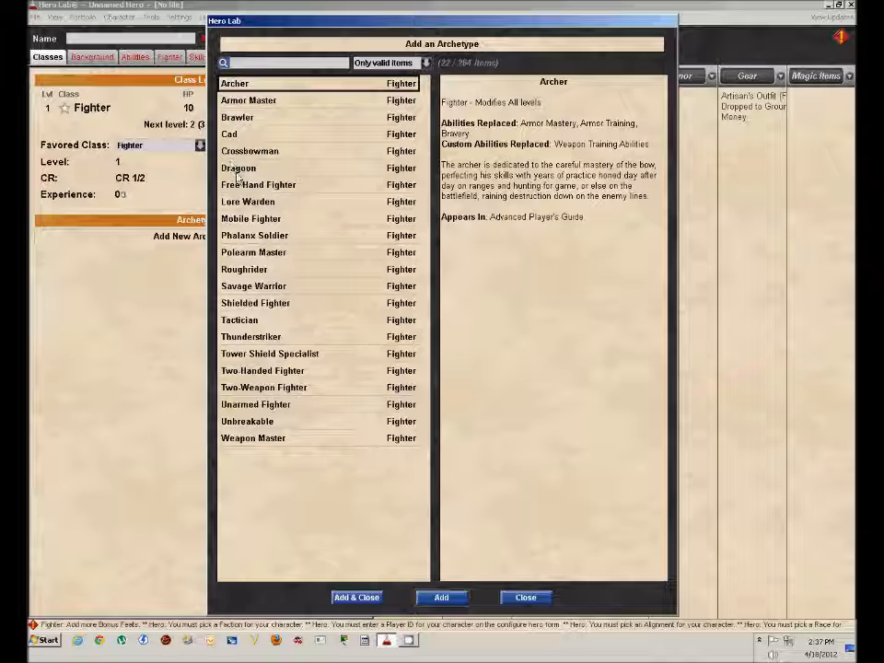
{"action": "double_click", "coordinate": [272, 108]}
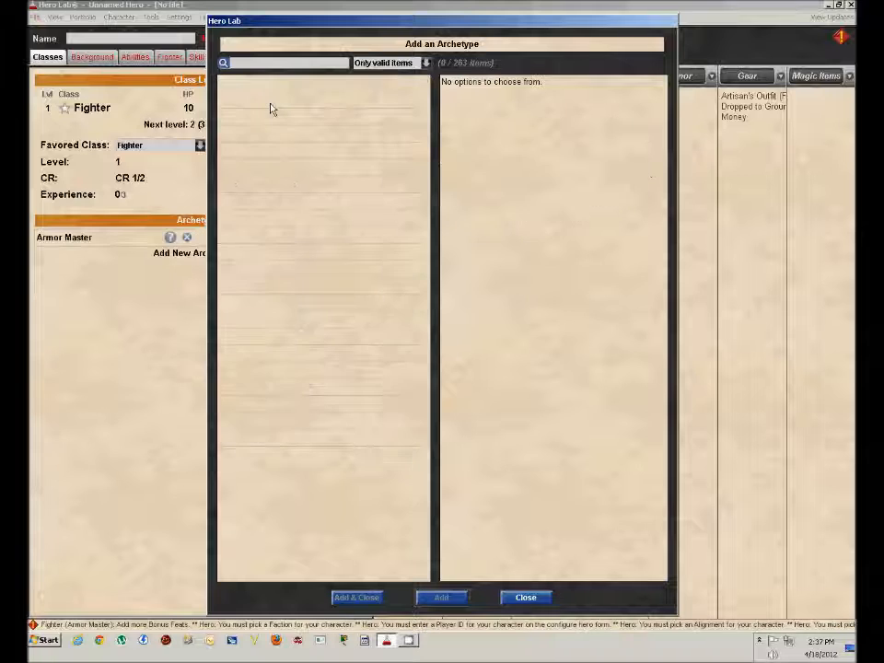
{"action": "left_click", "coordinate": [527, 598]}
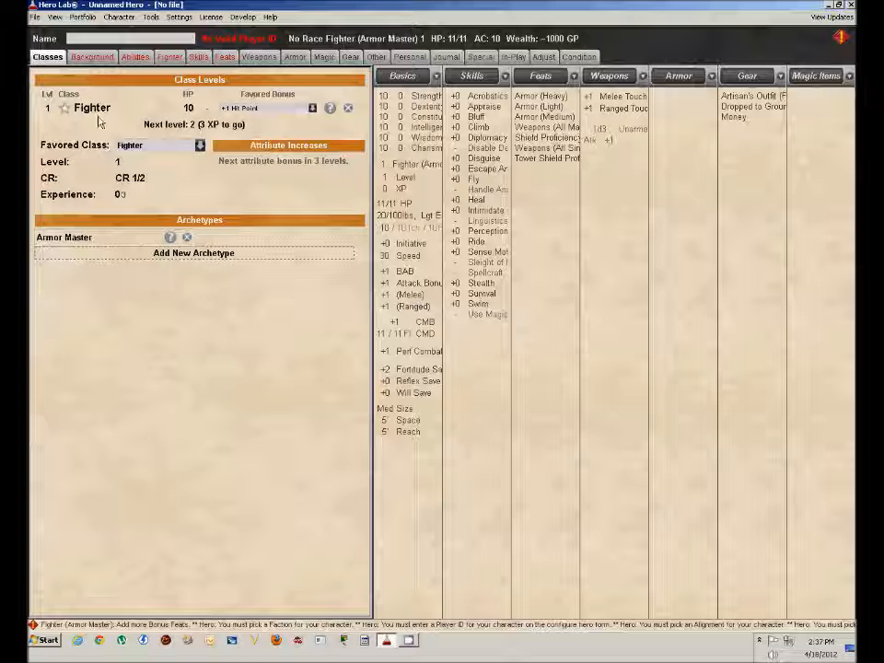
Set the character's race to Dwarf and the alignment to Chaotic Good in the background details.
{"action": "left_click", "coordinate": [88, 60]}
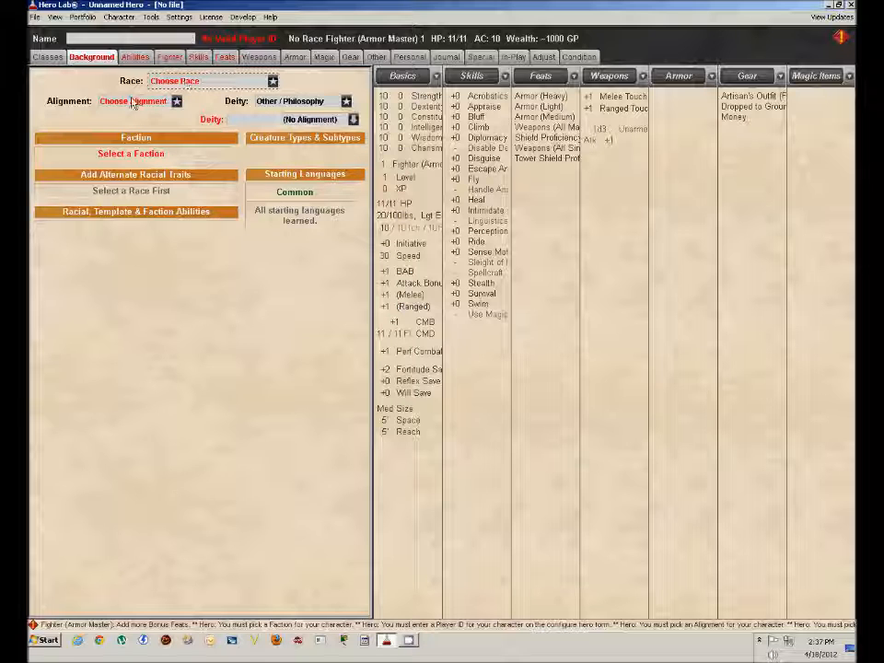
{"action": "left_click", "coordinate": [197, 84]}
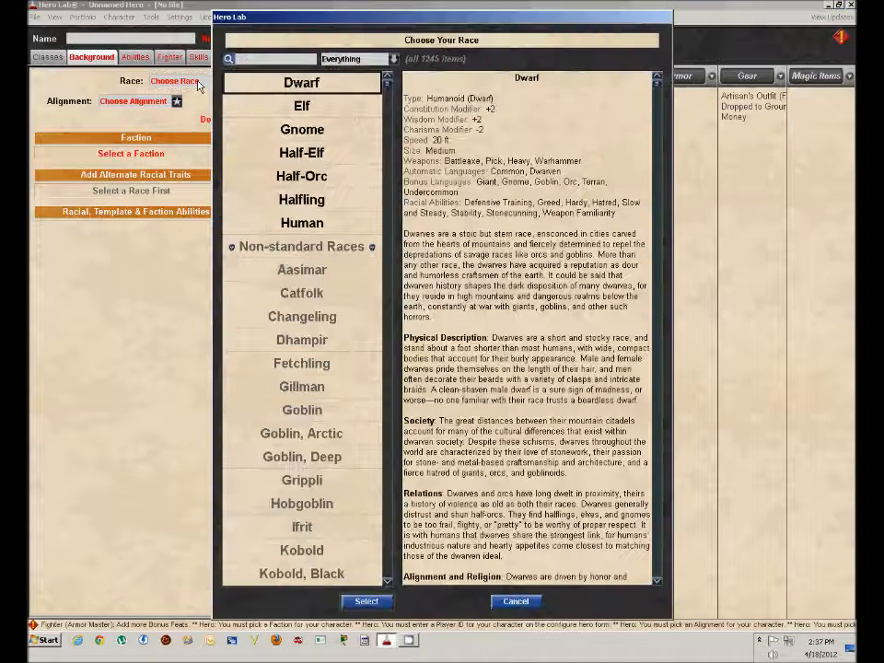
{"action": "double_click", "coordinate": [299, 88]}
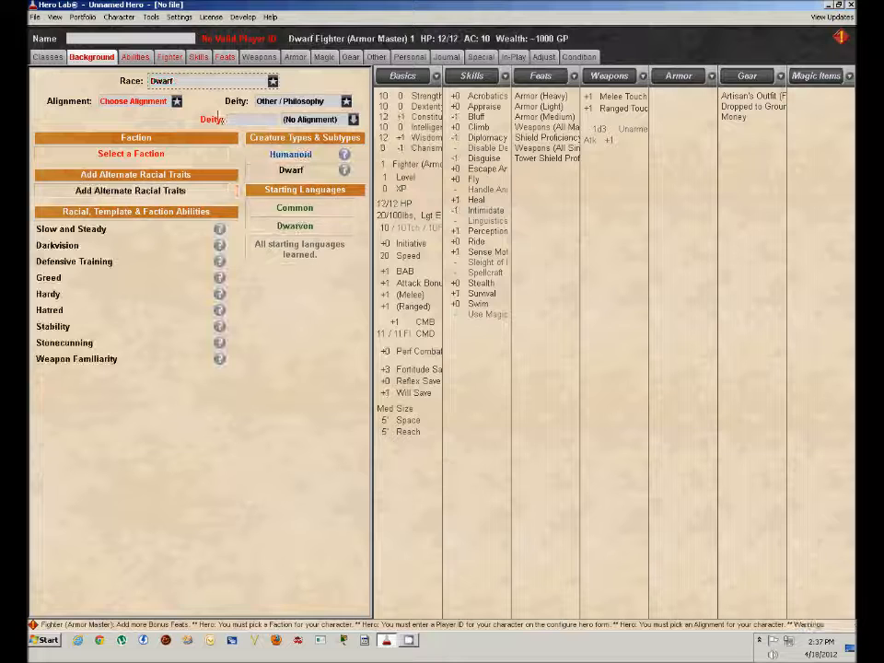
{"action": "left_click", "coordinate": [152, 104]}
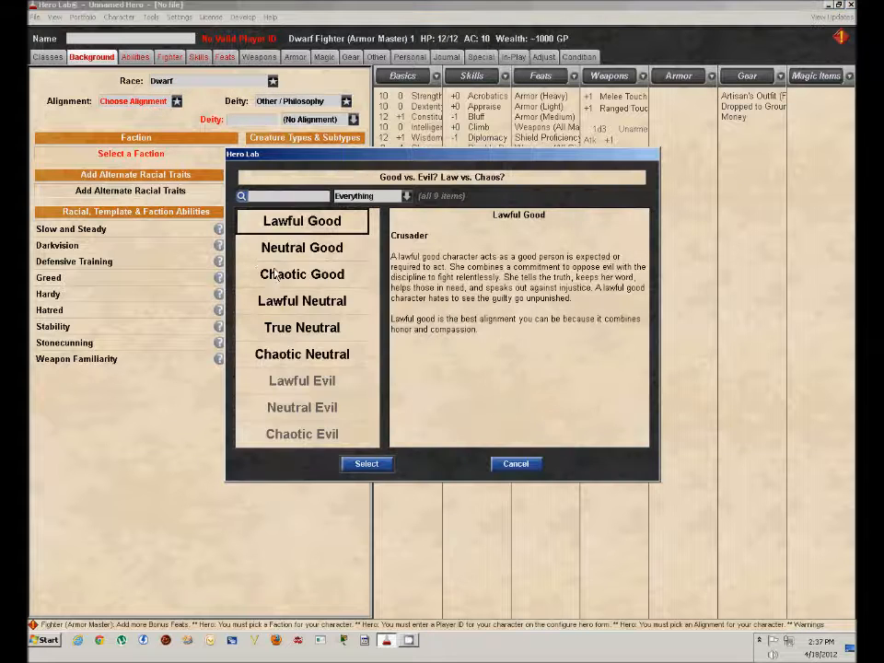
{"action": "key", "text": "Escape"}
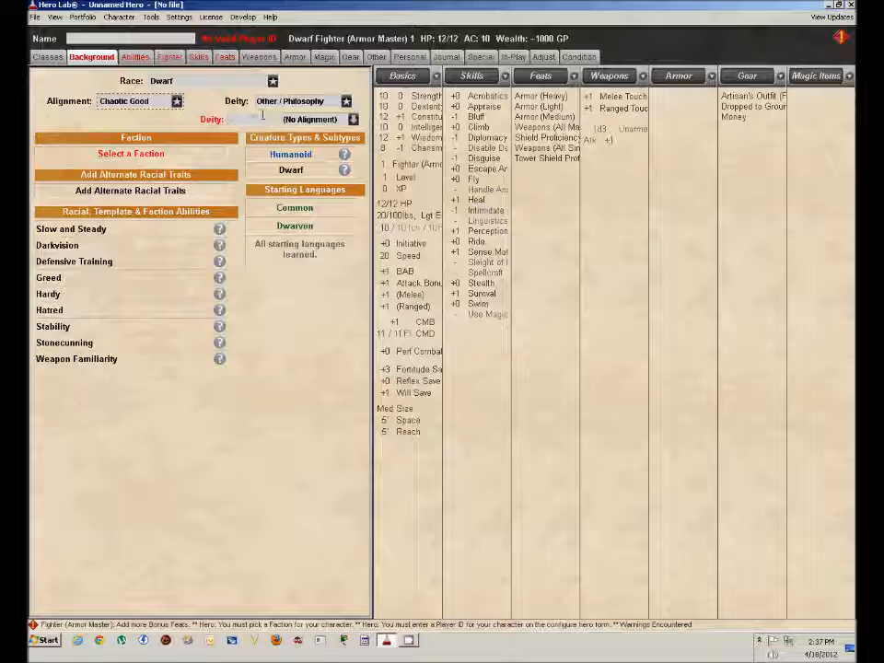
Add Shadow Lodge as the character's faction and close the faction selection.
{"action": "left_click", "coordinate": [161, 159]}
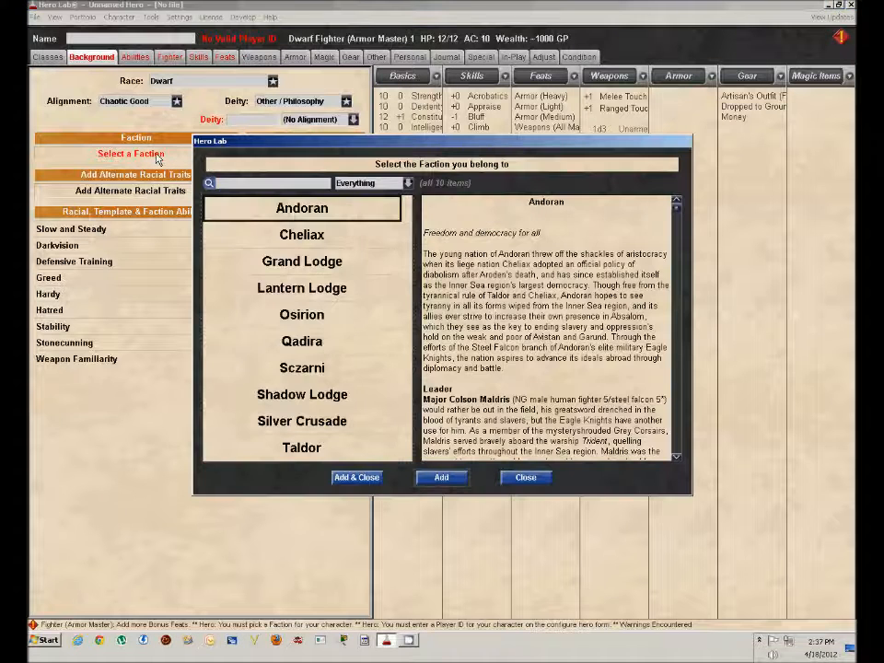
{"action": "double_click", "coordinate": [309, 394]}
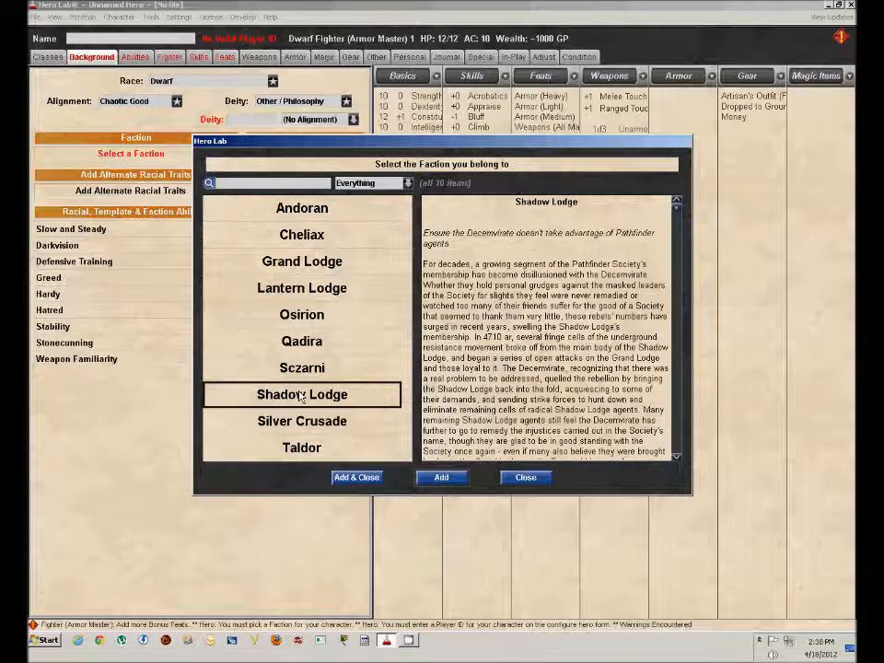
{"action": "left_click", "coordinate": [527, 477]}
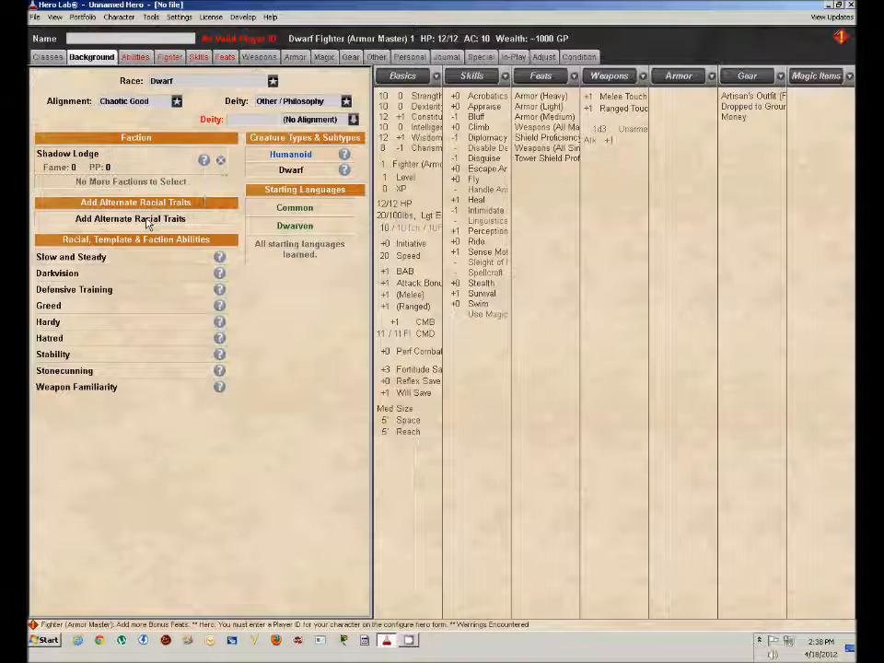
Look at the description of the Rock Stepper alternate racial trait and close the trait selection.
{"action": "left_click", "coordinate": [147, 222]}
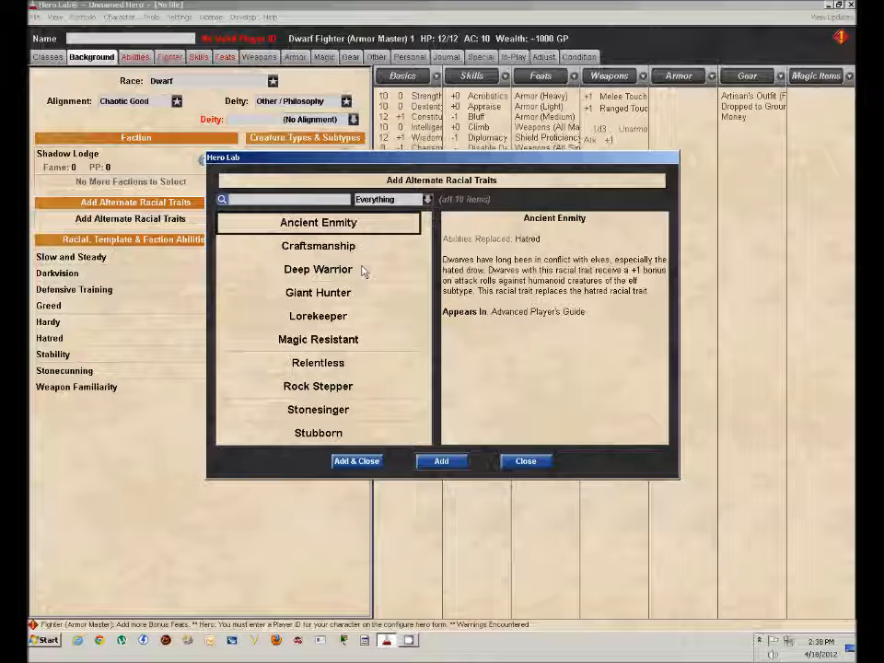
{"action": "double_click", "coordinate": [322, 386]}
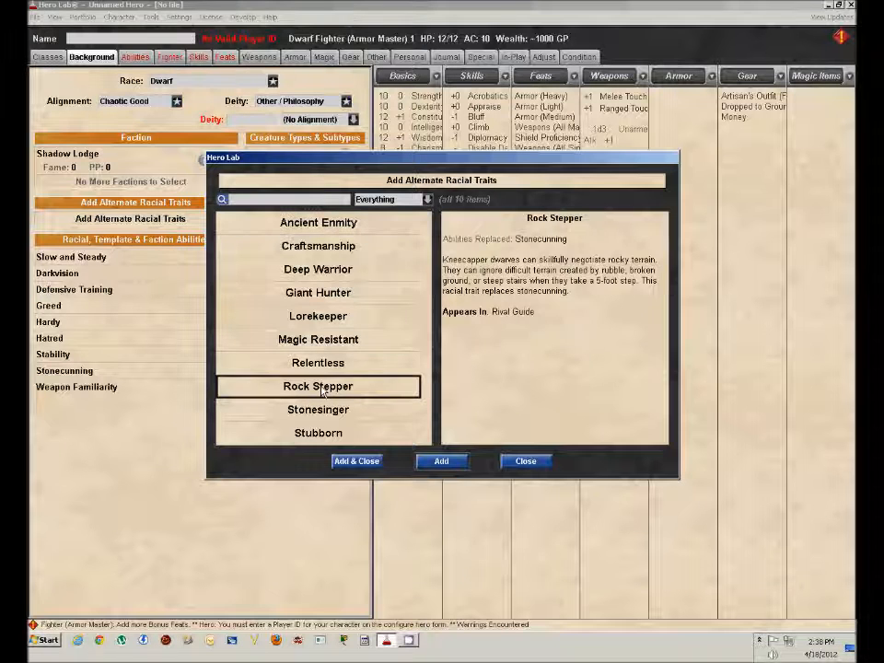
{"action": "left_click", "coordinate": [525, 465]}
Raise the character's Strength score to 17 in the ability scores.
{"action": "left_click", "coordinate": [136, 58]}
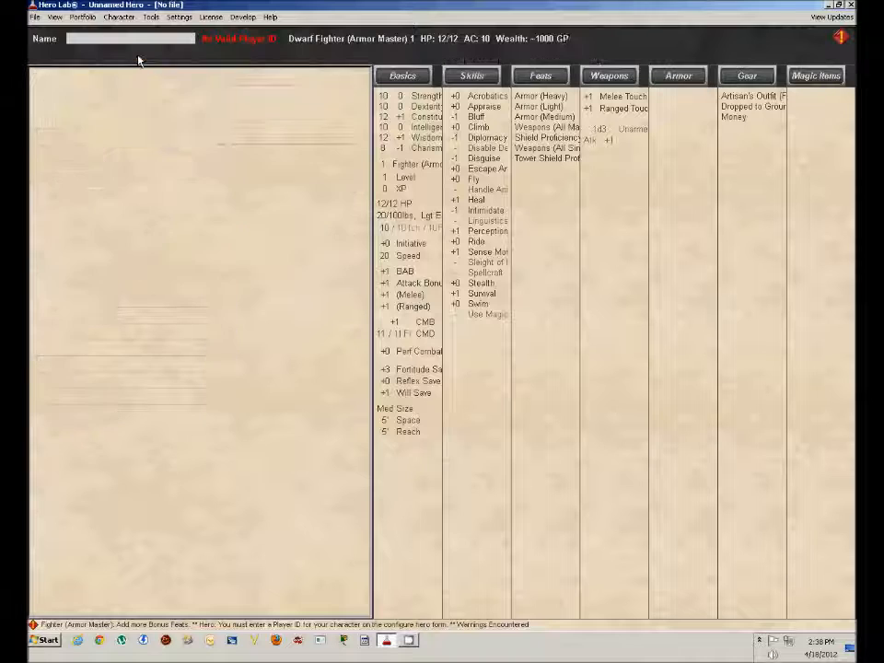
{"action": "double_click", "coordinate": [151, 97]}
{"action": "double_click", "coordinate": [151, 98]}
{"action": "left_click", "coordinate": [150, 97]}
{"action": "left_click", "coordinate": [150, 98]}
{"action": "left_click", "coordinate": [150, 98]}
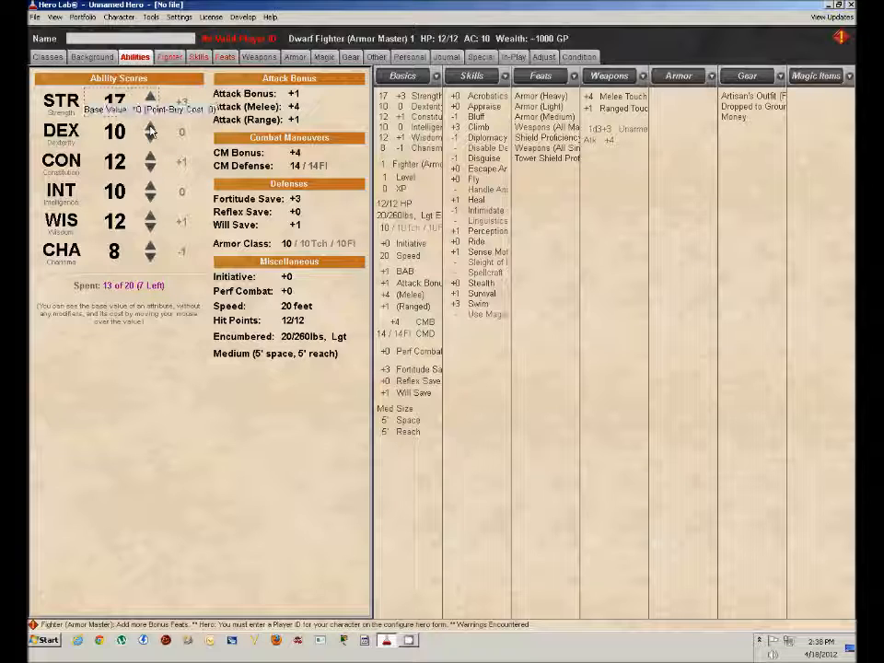
Raise the Dexterity score to 14 and the Constitution score to 14.
{"action": "triple_click", "coordinate": [150, 128]}
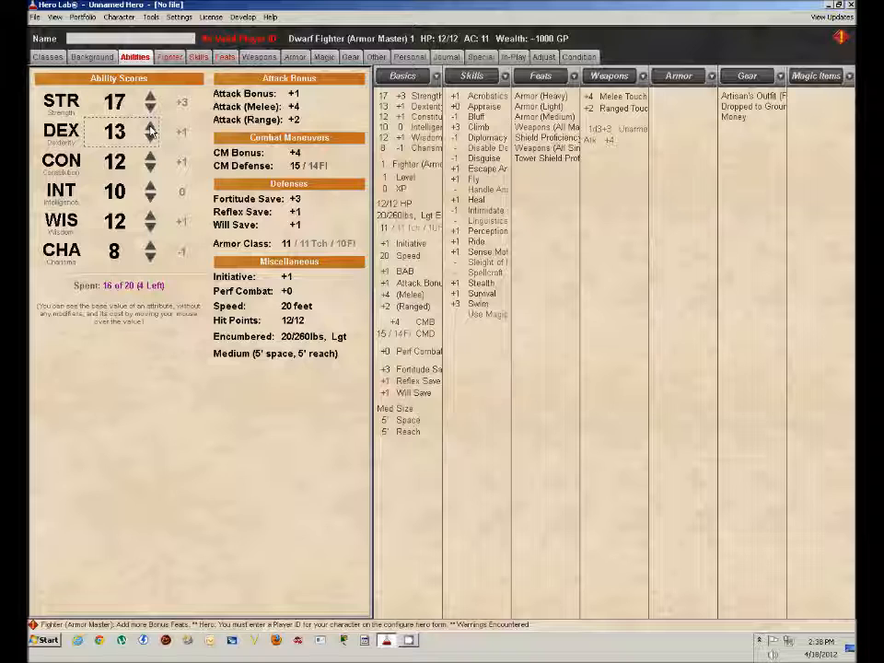
{"action": "left_click", "coordinate": [150, 128]}
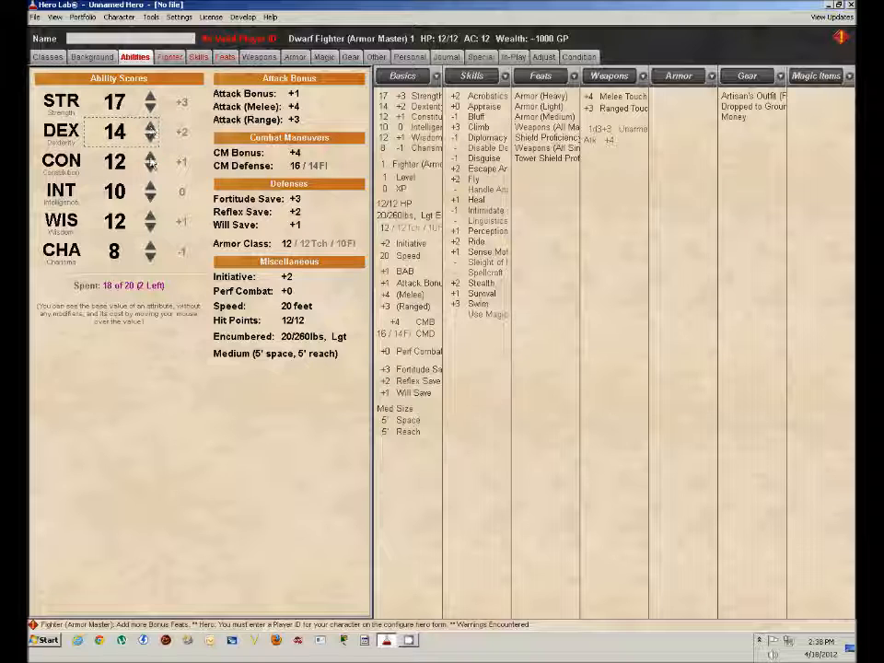
{"action": "double_click", "coordinate": [150, 158]}
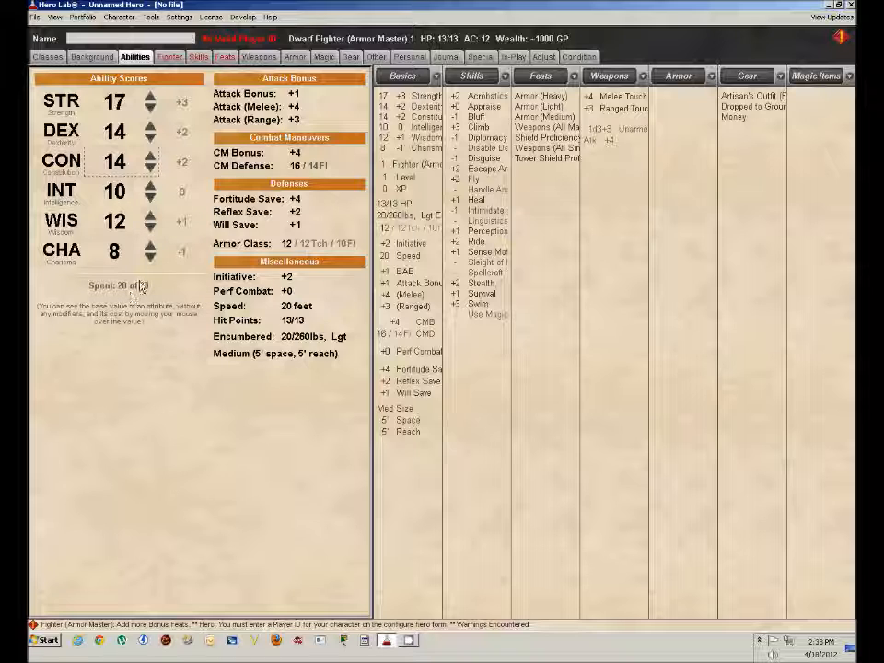
Try raising the Charisma score to 10 and lower it back to 8.
{"action": "left_click", "coordinate": [150, 246]}
{"action": "left_click", "coordinate": [151, 246]}
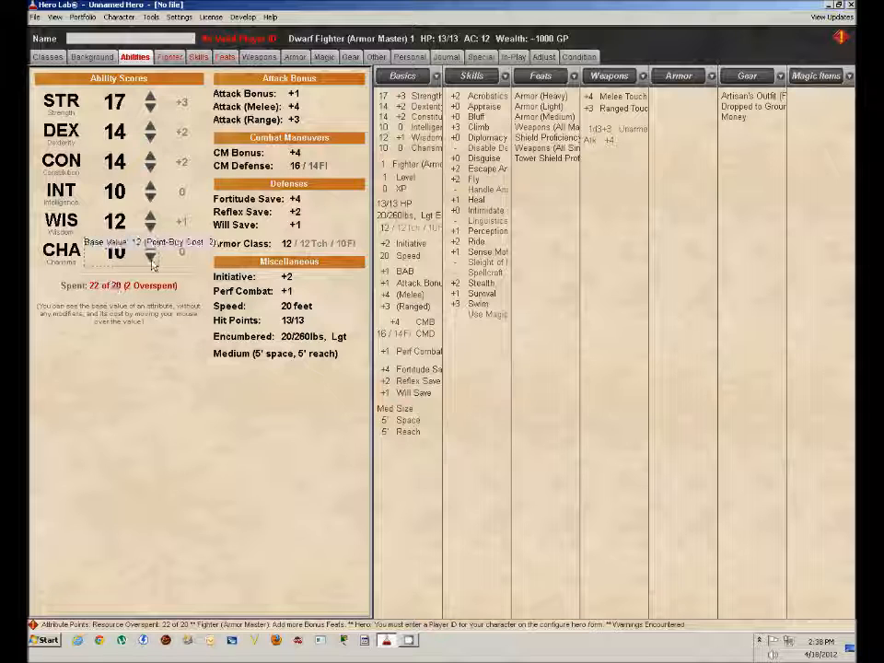
{"action": "left_click", "coordinate": [151, 259]}
{"action": "left_click", "coordinate": [151, 259]}
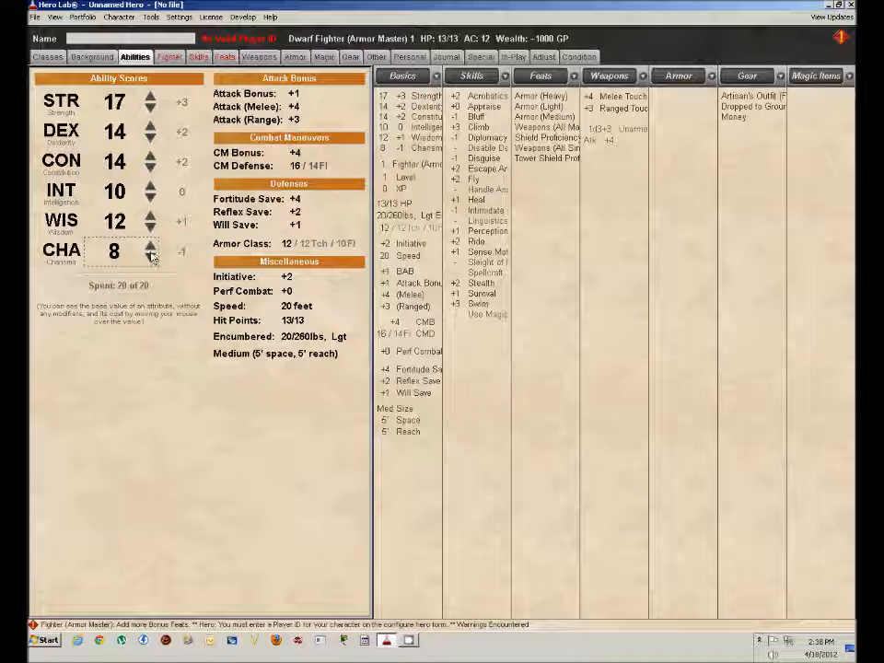
Add Shield Wall as the Fighter's bonus feat, with the feat choices limited to only valid items.
{"action": "left_click", "coordinate": [169, 58]}
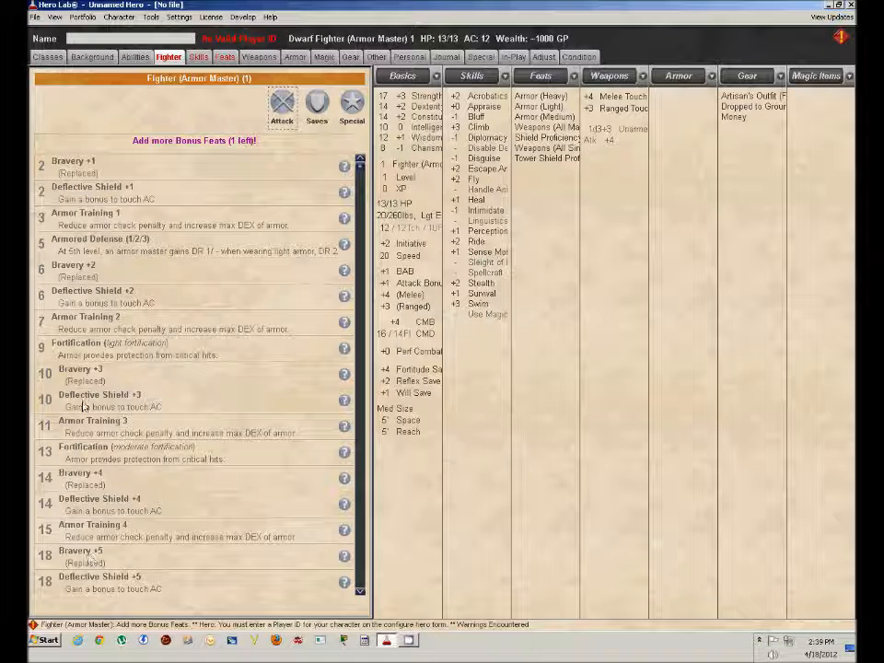
{"action": "left_click", "coordinate": [166, 142]}
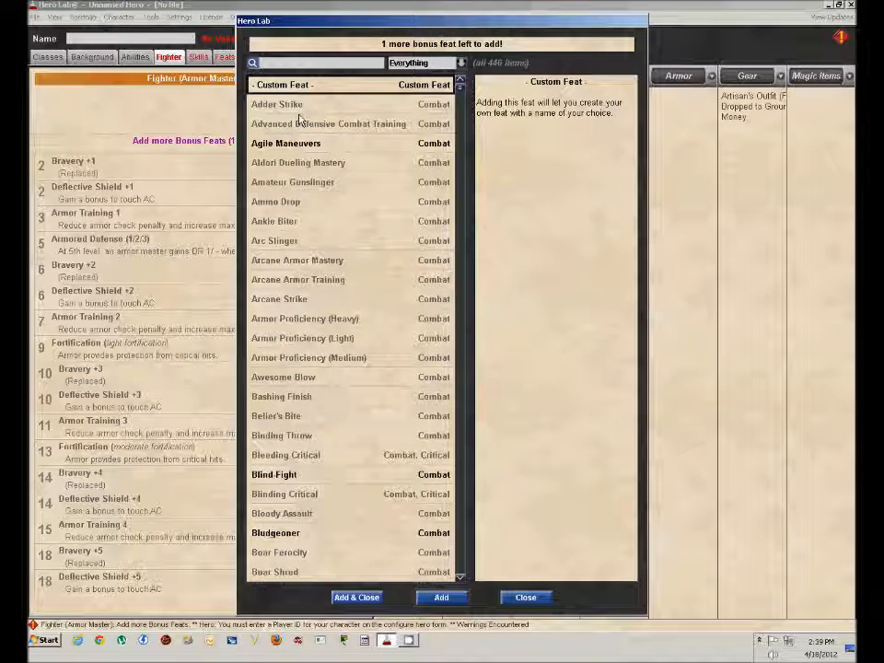
{"action": "left_click", "coordinate": [419, 63]}
{"action": "left_click", "coordinate": [418, 84]}
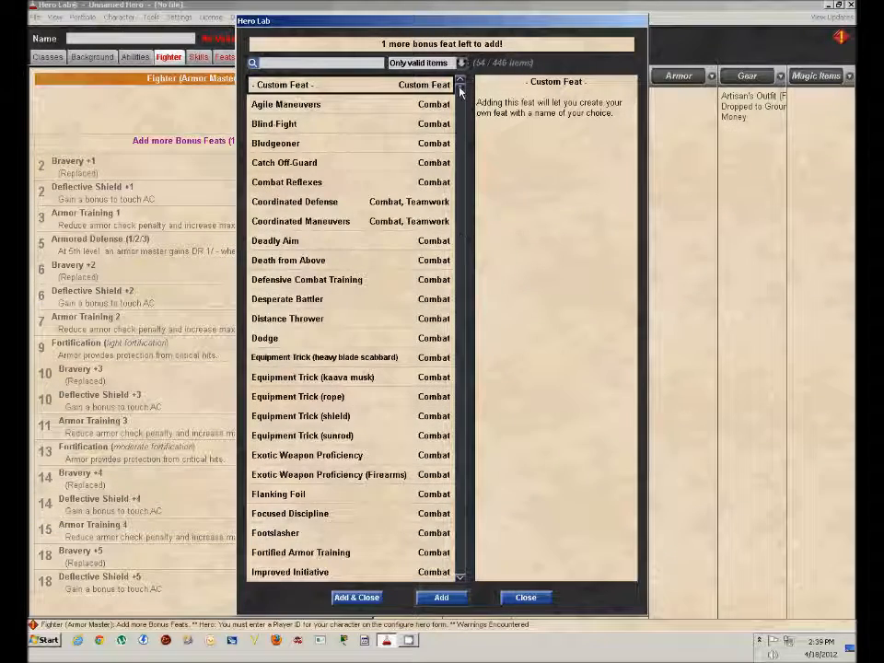
{"action": "scroll", "coordinate": [346, 112], "scroll_direction": "down", "scroll_amount": 10}
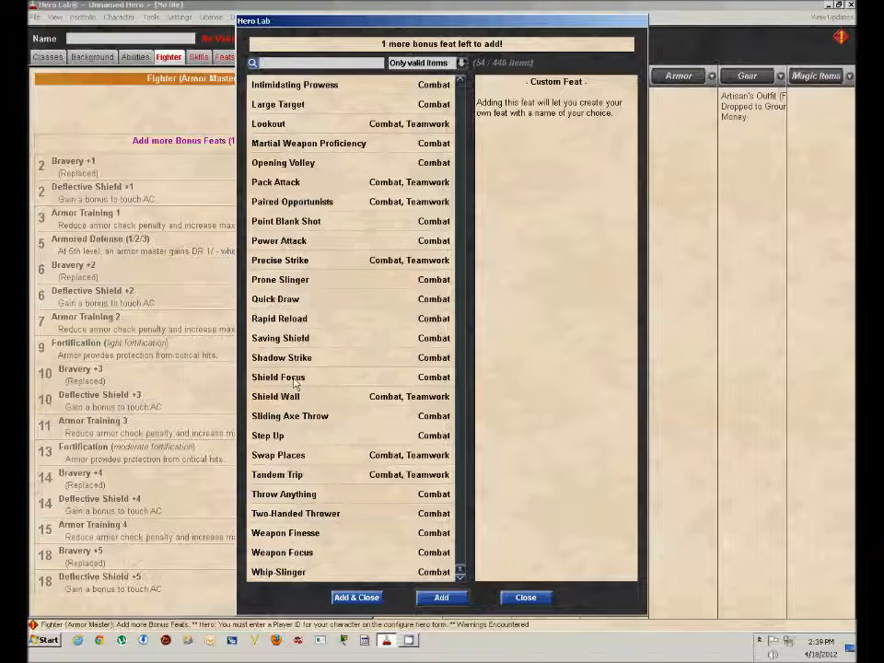
{"action": "left_click", "coordinate": [293, 397]}
{"action": "double_click", "coordinate": [293, 397]}
{"action": "left_click", "coordinate": [525, 597]}
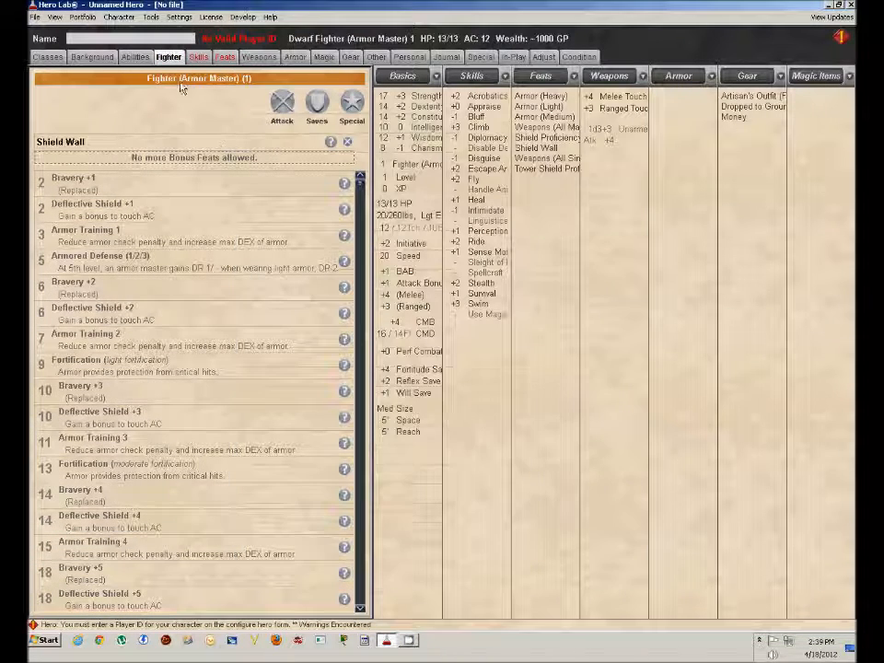
Assign one skill rank to Intimidate and one skill rank to Linguistics.
{"action": "left_click", "coordinate": [198, 58]}
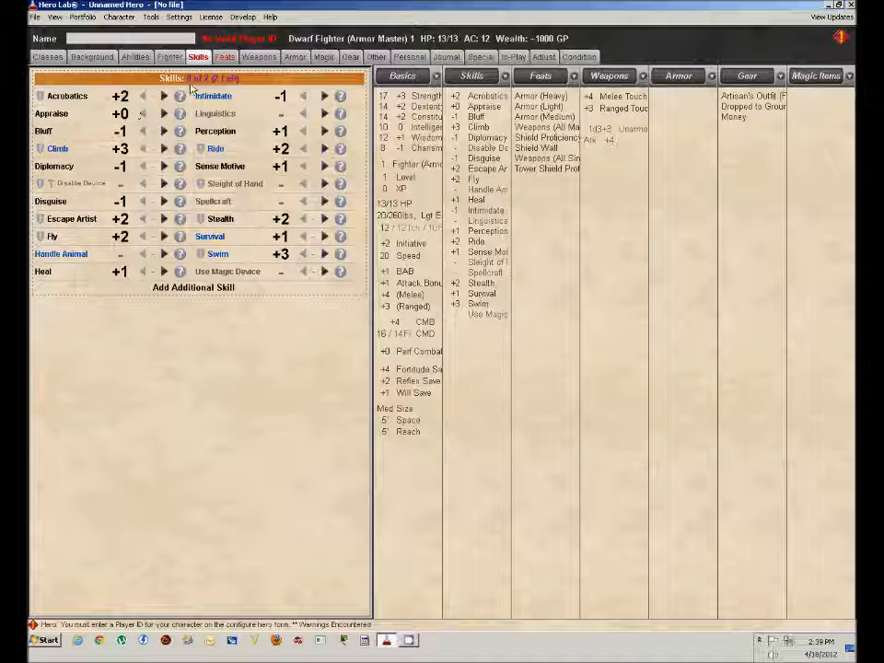
{"action": "left_click", "coordinate": [324, 96]}
{"action": "left_click", "coordinate": [325, 115]}
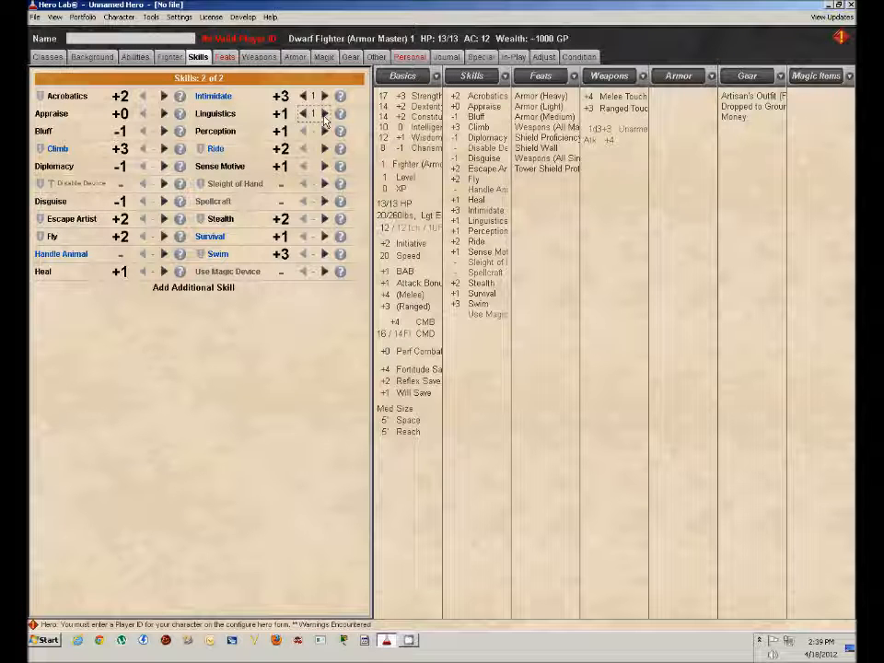
Read the Linguistics skill description and look through the list of additional skills down to the professions.
{"action": "mouse_move", "coordinate": [339, 116]}
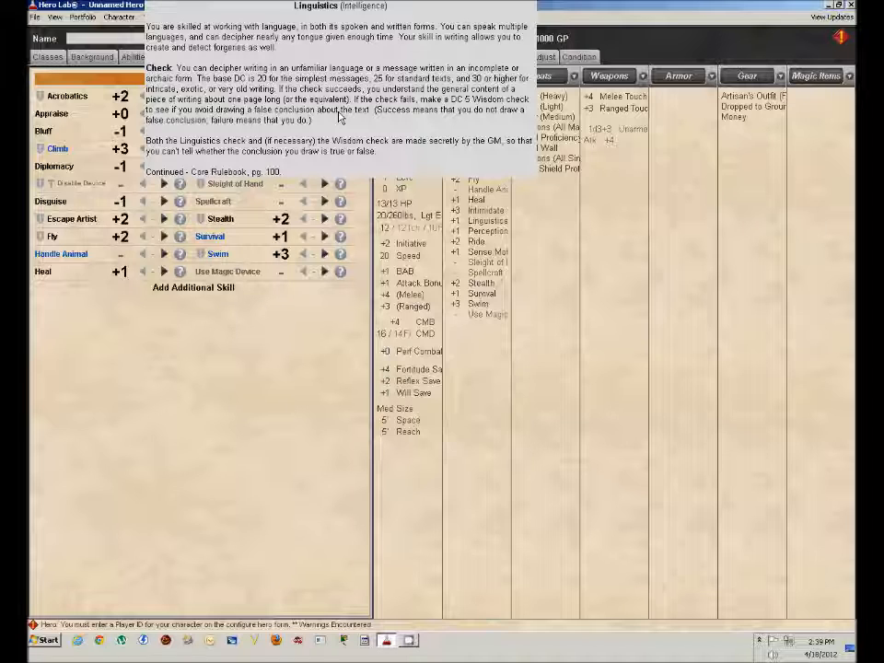
{"action": "left_click", "coordinate": [210, 288]}
{"action": "left_click_drag", "start_coordinate": [387, 85], "coordinate": [388, 571]}
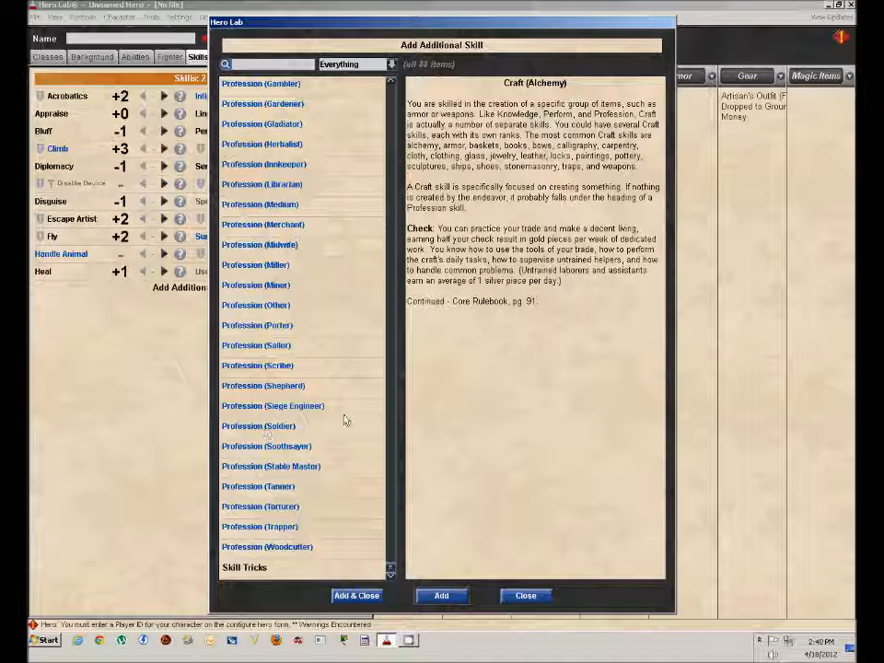
{"action": "left_click", "coordinate": [537, 604]}
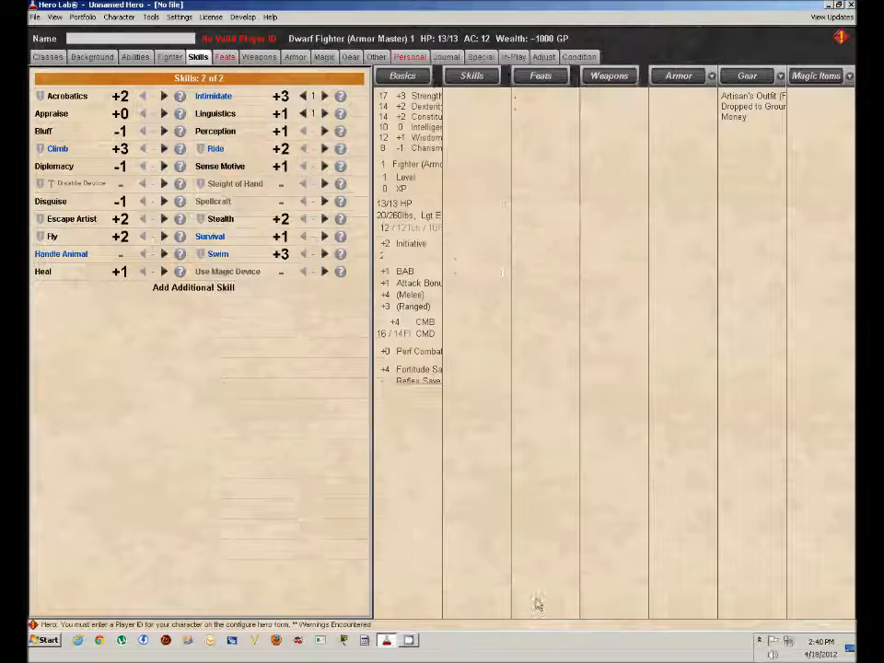
Add the Bludgeoner and Combat Casting feats to the character, and delete the Combat Casting feat.
{"action": "left_click", "coordinate": [225, 57]}
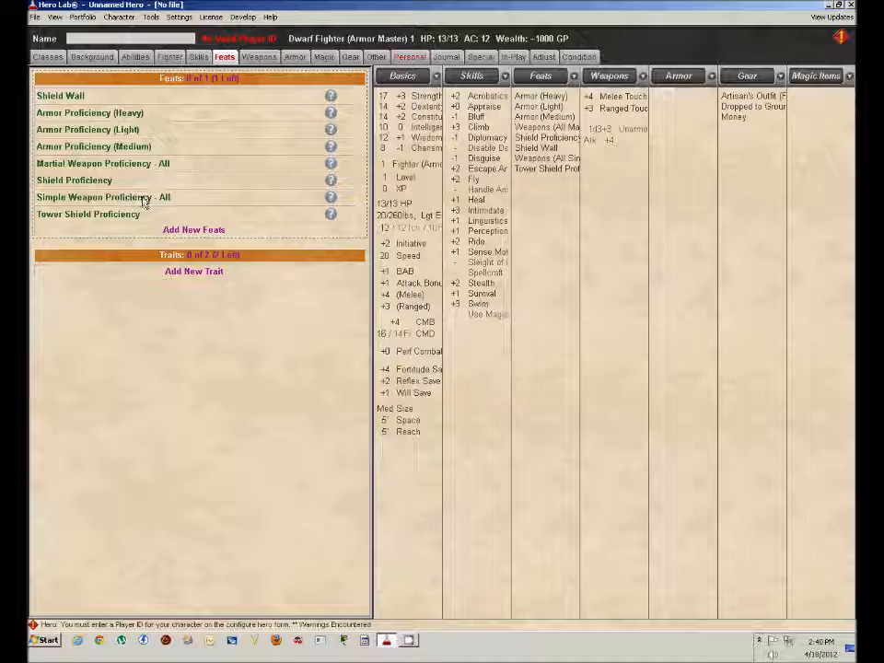
{"action": "left_click", "coordinate": [193, 230]}
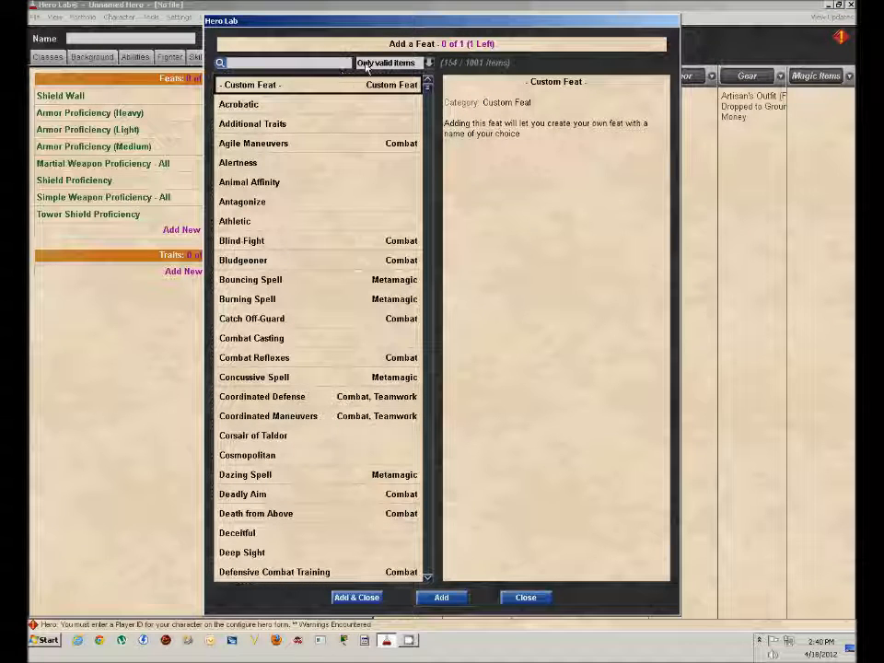
{"action": "double_click", "coordinate": [246, 264]}
{"action": "double_click", "coordinate": [246, 318]}
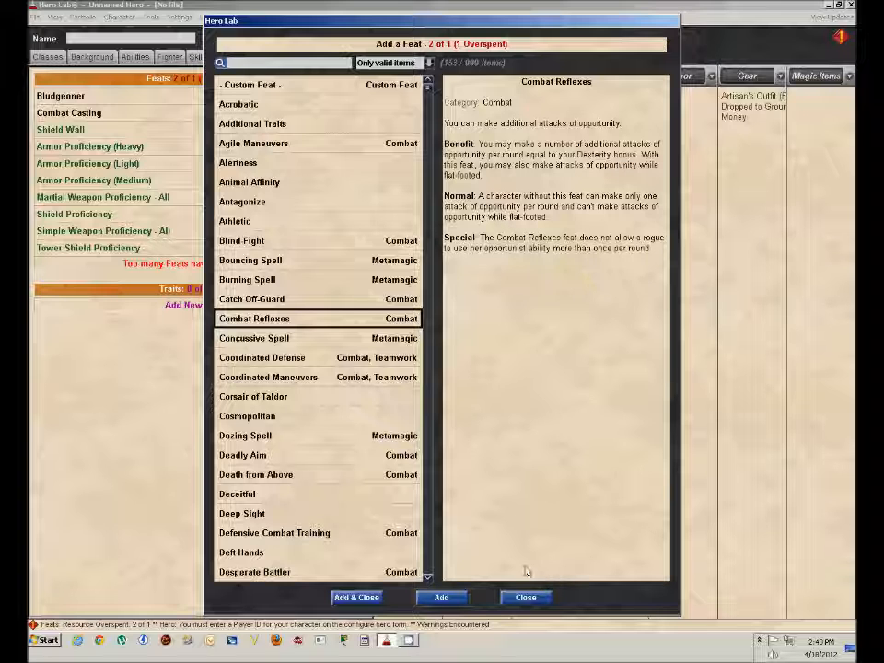
{"action": "left_click", "coordinate": [525, 596]}
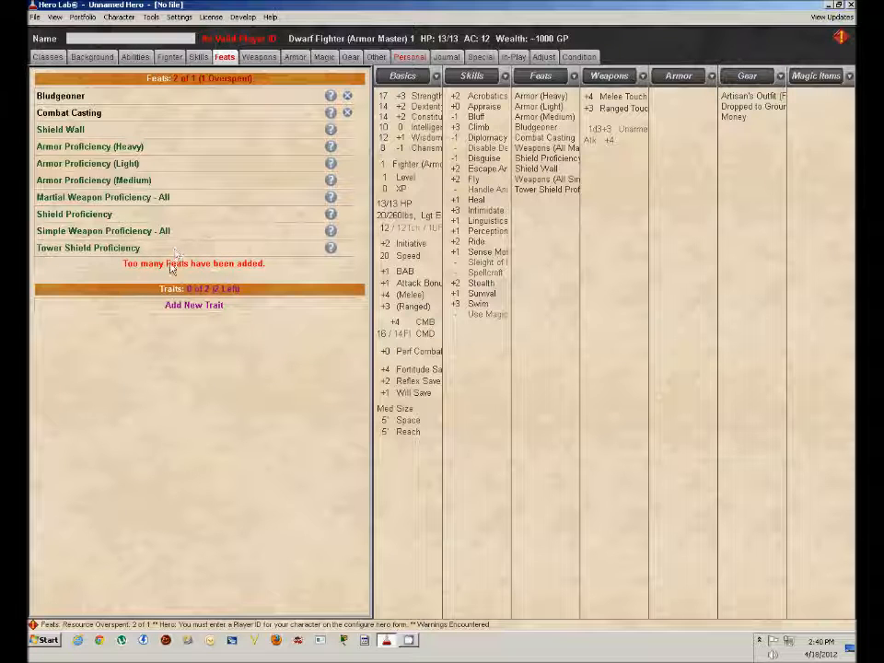
{"action": "left_click", "coordinate": [347, 113]}
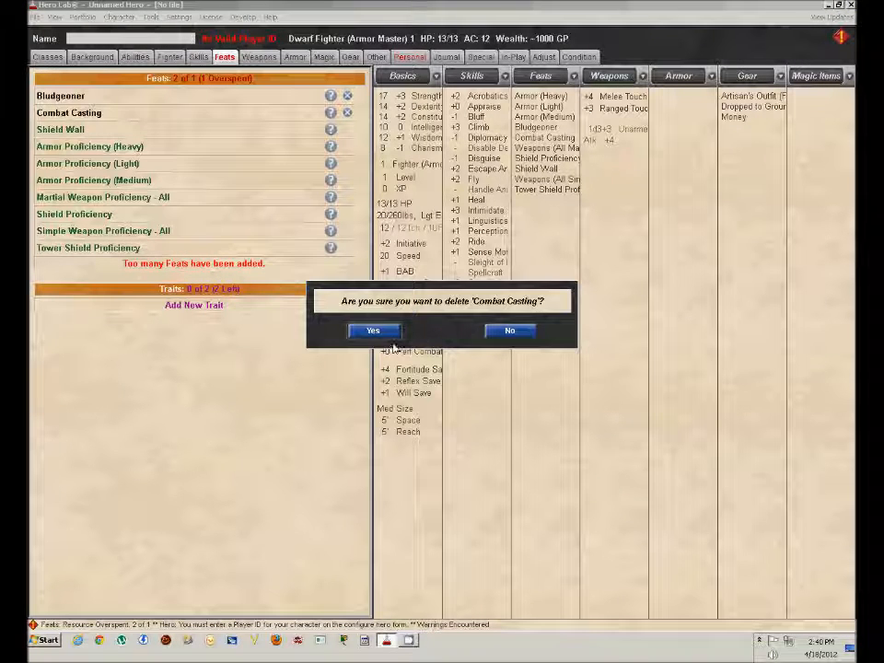
{"action": "left_click", "coordinate": [377, 332]}
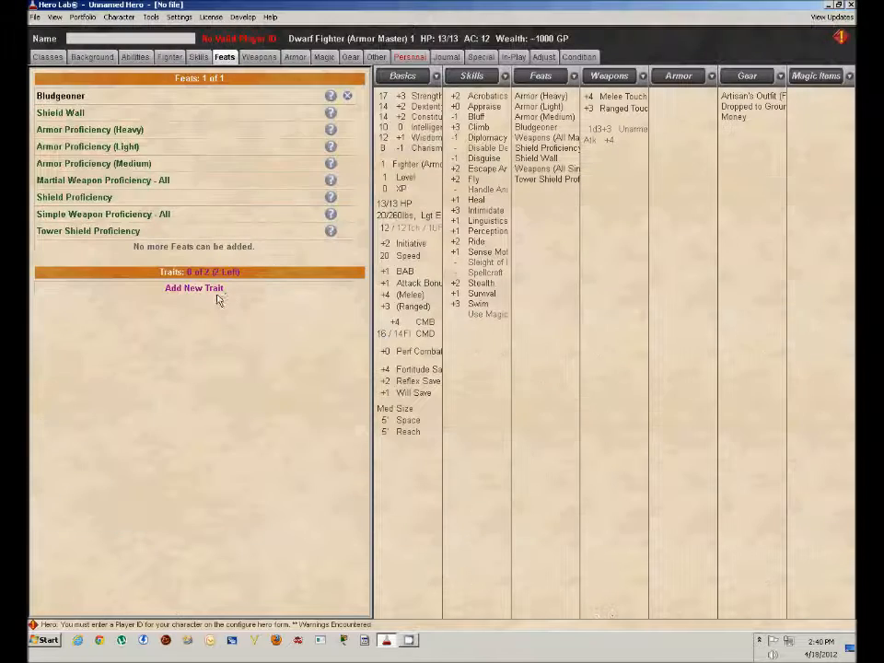
Add Bellis Log Roller and Charming as the character's two traits and close the trait selection.
{"action": "left_click", "coordinate": [213, 298]}
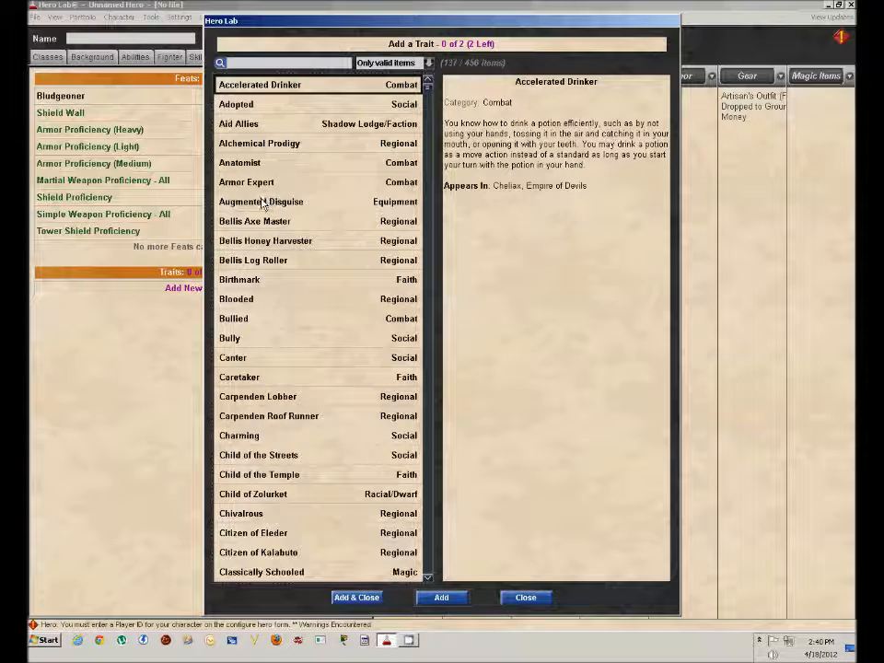
{"action": "left_click", "coordinate": [269, 243]}
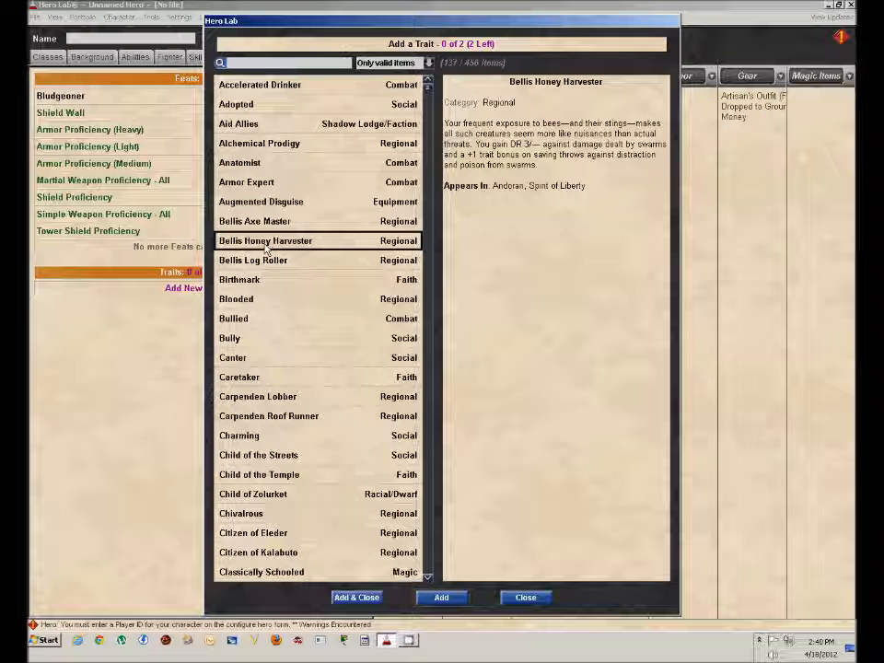
{"action": "double_click", "coordinate": [255, 261]}
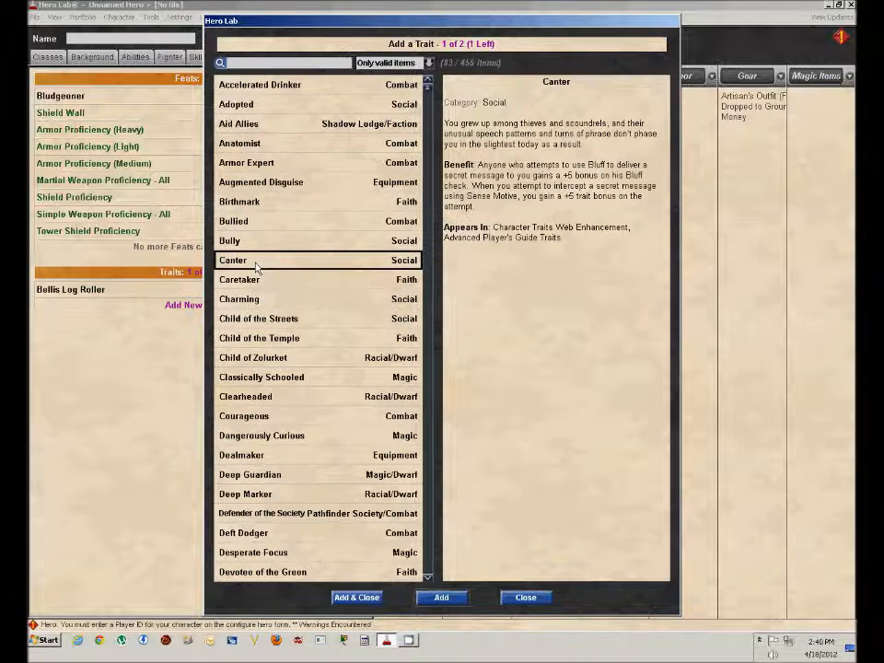
{"action": "double_click", "coordinate": [237, 300]}
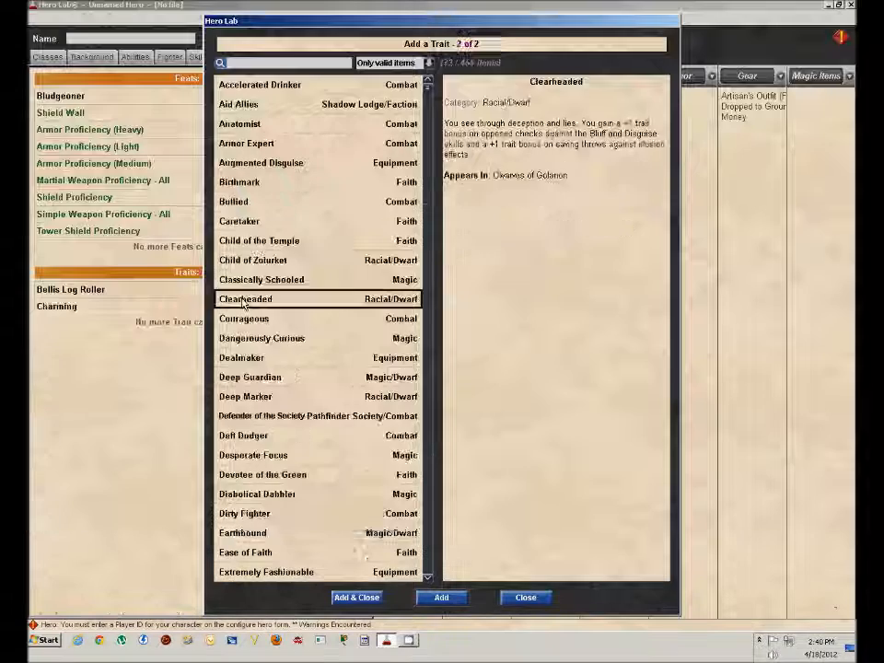
{"action": "left_click", "coordinate": [526, 597]}
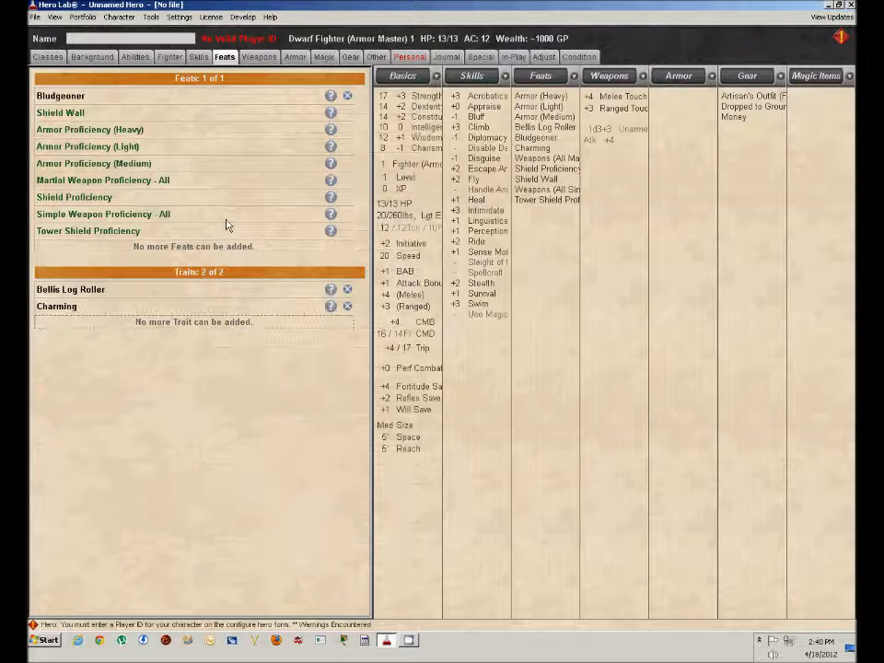
Search the Medium-size weapons for "battleaxe" and buy one Battleaxe for 10 GP.
{"action": "left_click", "coordinate": [257, 58]}
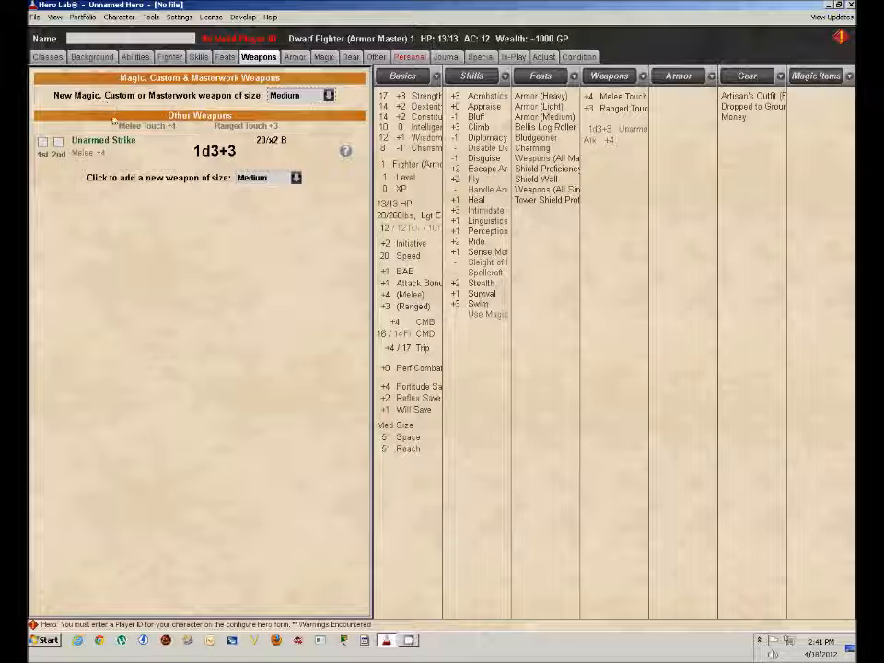
{"action": "left_click", "coordinate": [138, 178]}
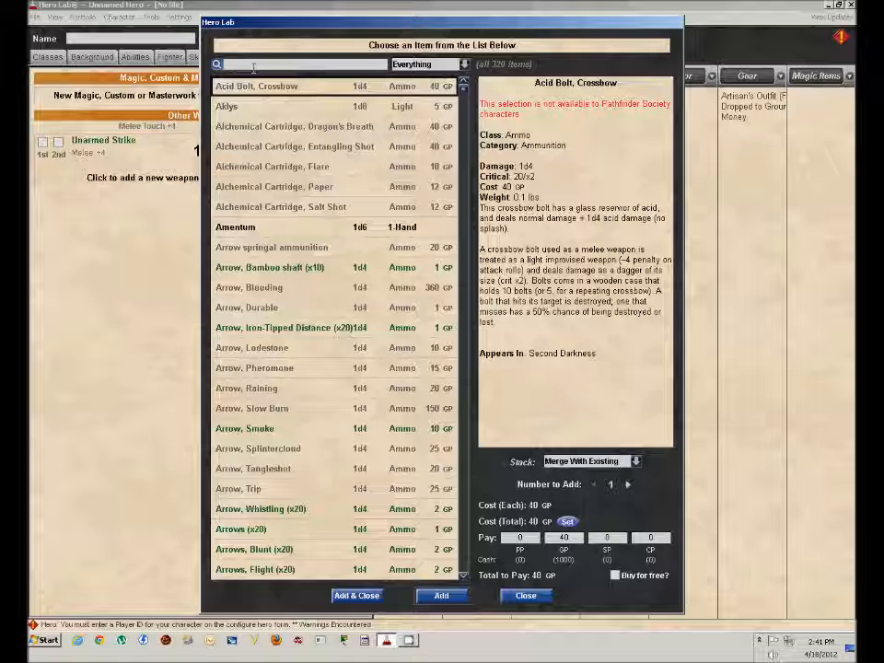
{"action": "type", "text": "bolt"}
{"action": "type", "text": "leaxe"}
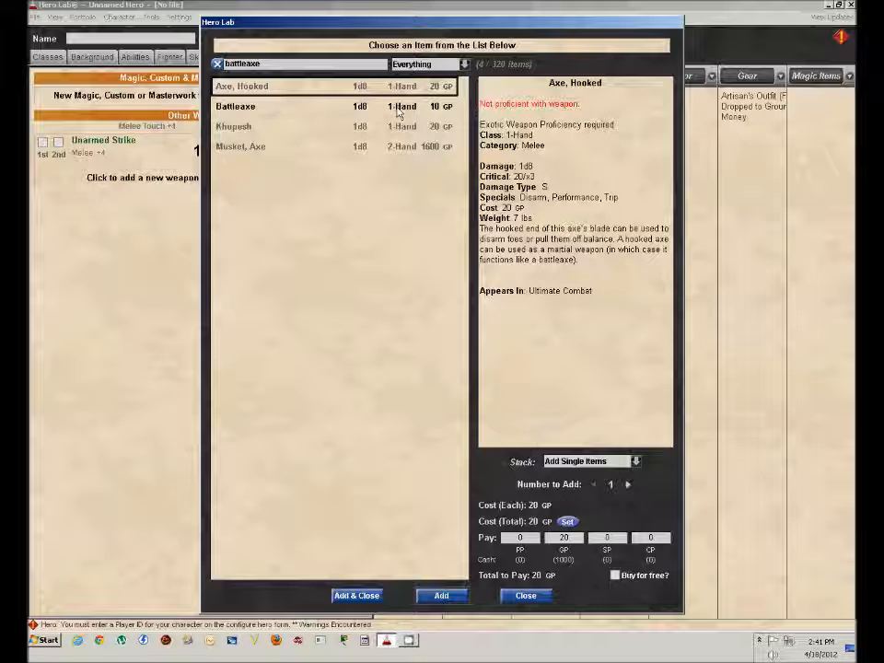
{"action": "double_click", "coordinate": [289, 111]}
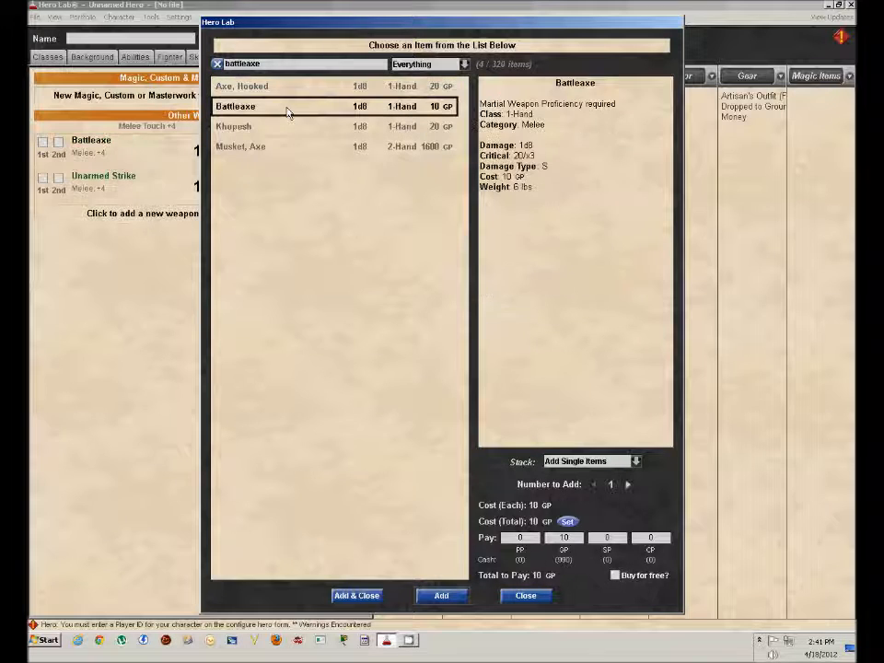
{"action": "left_click", "coordinate": [525, 595]}
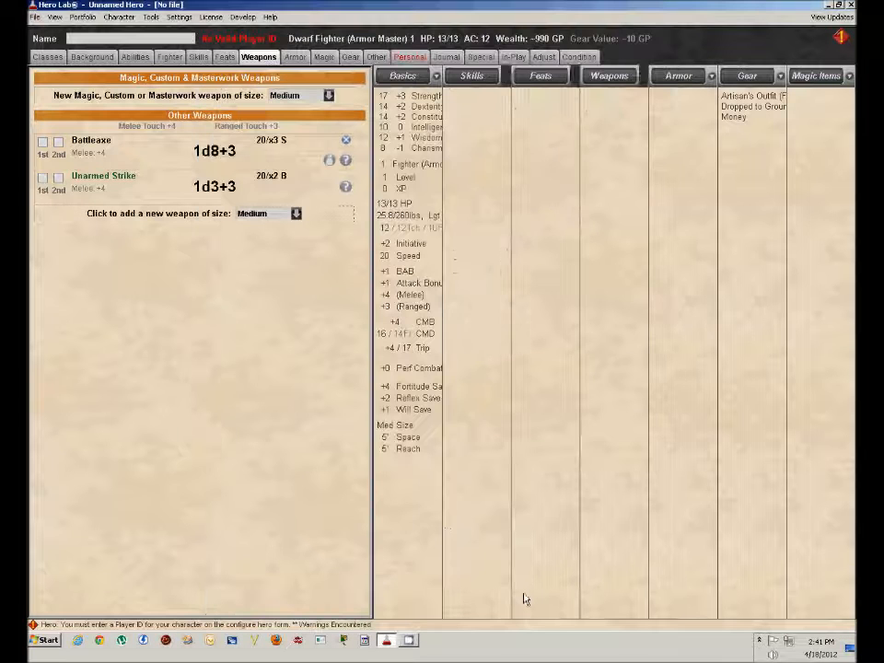
Equip the Battleaxe in the first hand, and buy Medium-size Banded Mail for 250 GP and wear it.
{"action": "left_click", "coordinate": [42, 142]}
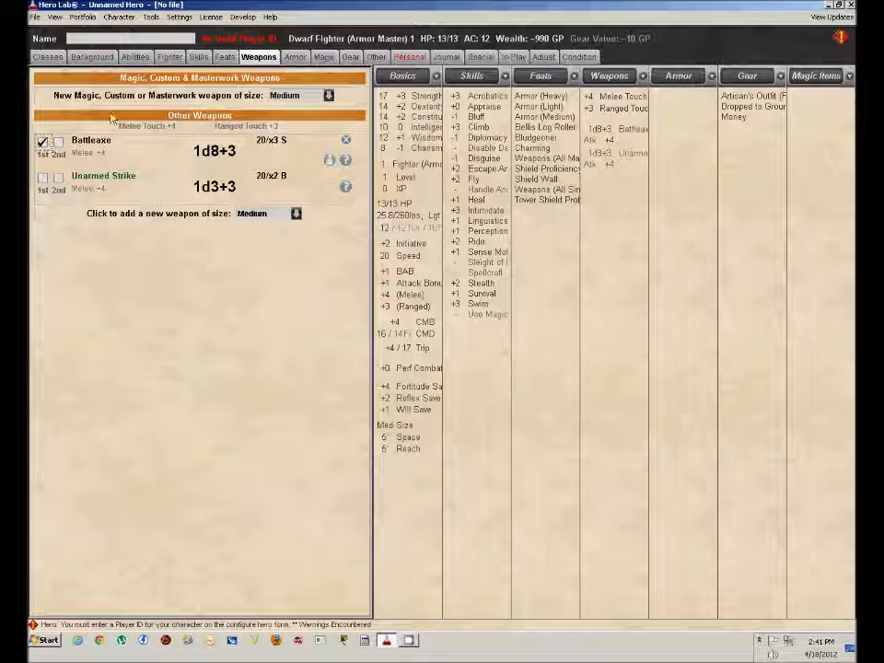
{"action": "left_click", "coordinate": [292, 57]}
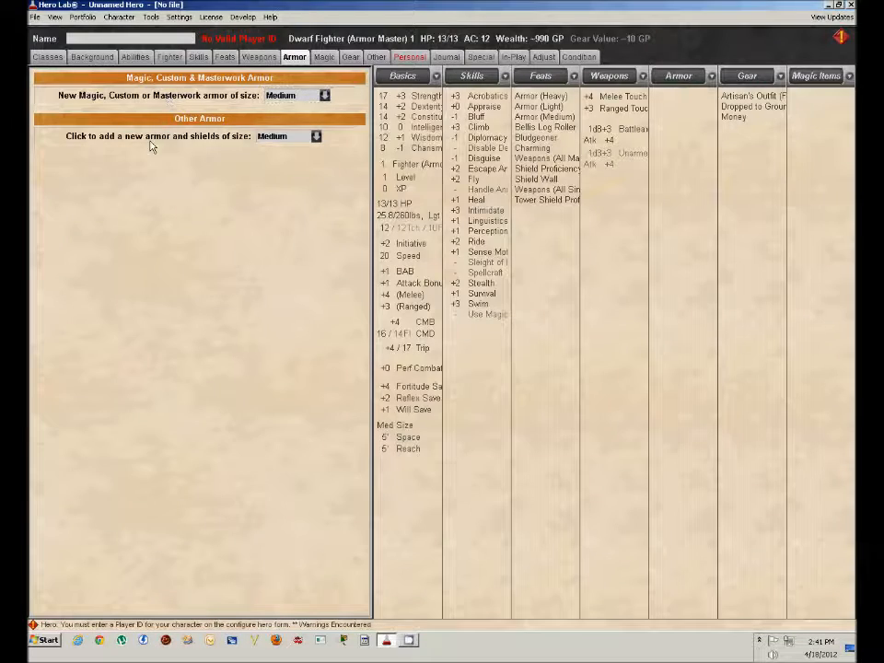
{"action": "left_click", "coordinate": [151, 140]}
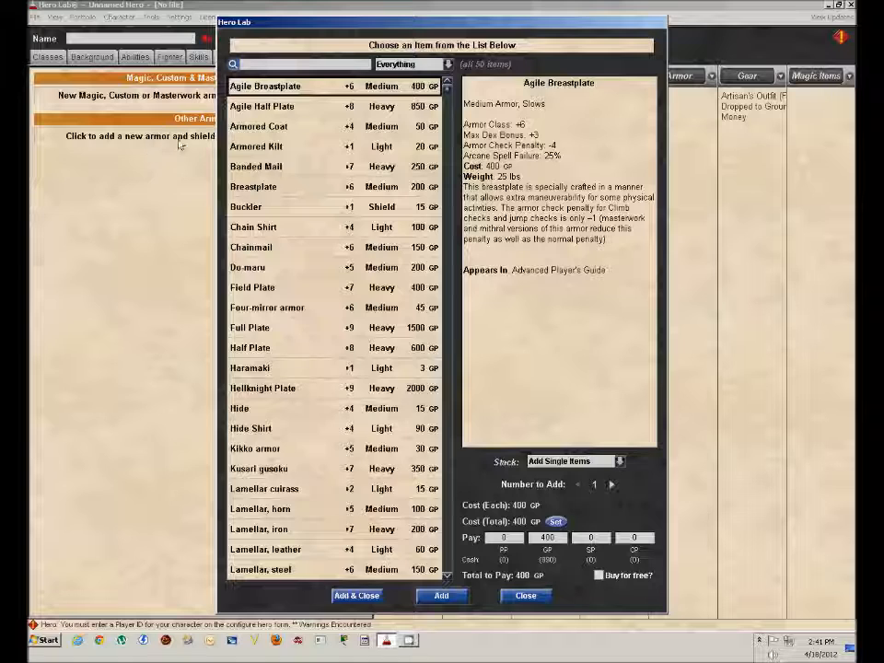
{"action": "left_click", "coordinate": [267, 168]}
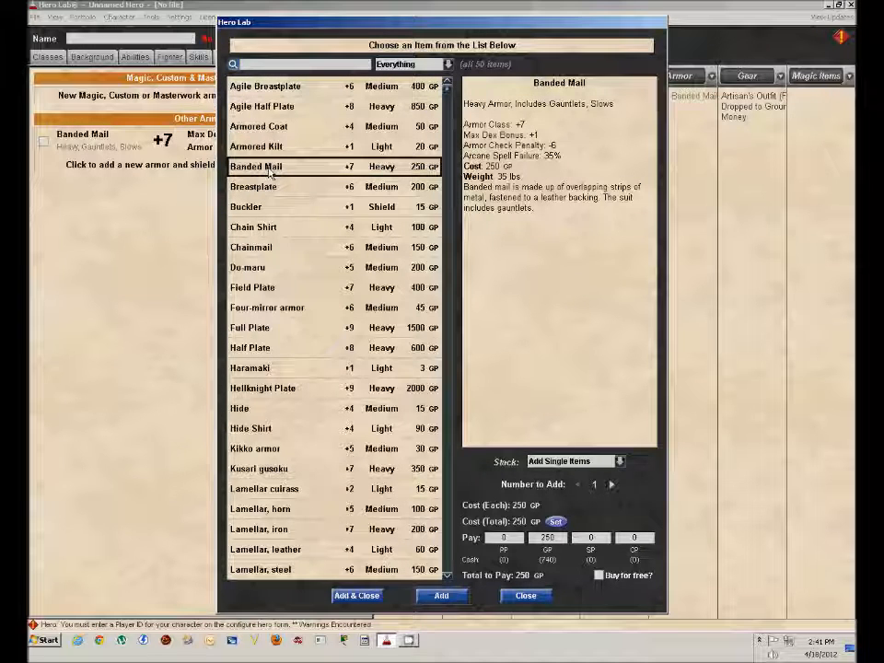
{"action": "left_click", "coordinate": [524, 595]}
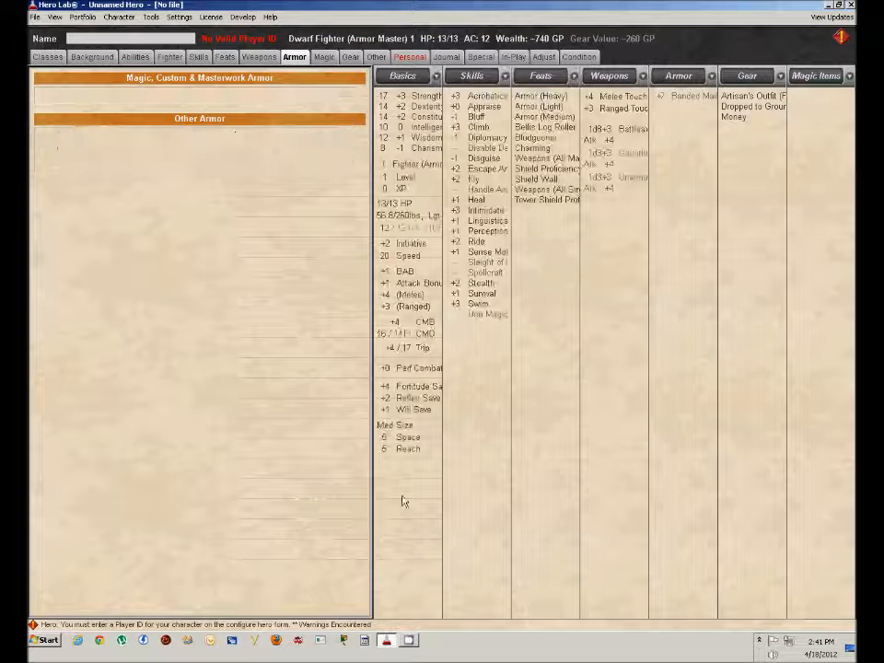
{"action": "left_click", "coordinate": [43, 141]}
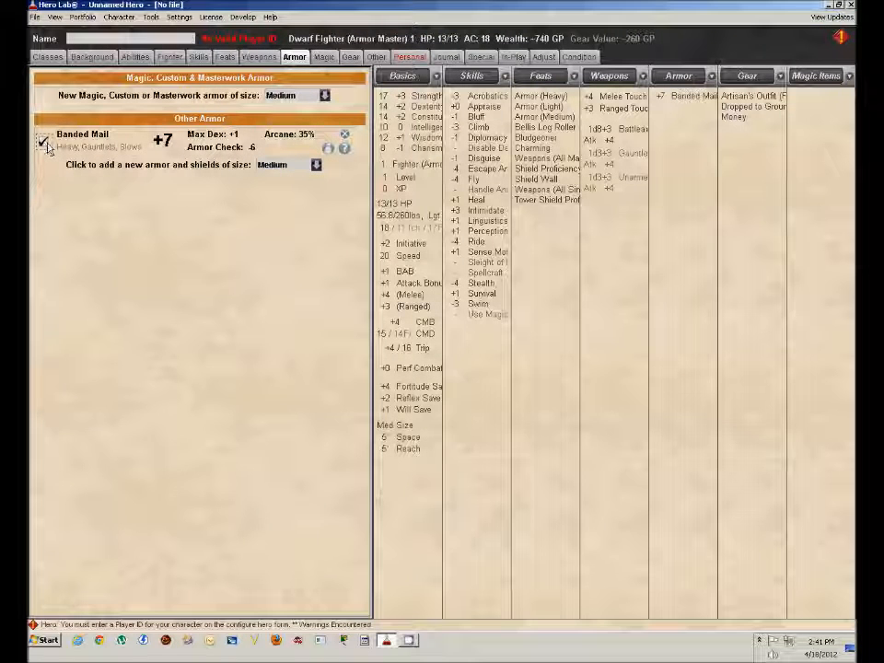
Review the character's gear, mounts and prestige awards, personal details, journal entries and special abilities.
{"action": "left_click", "coordinate": [356, 58]}
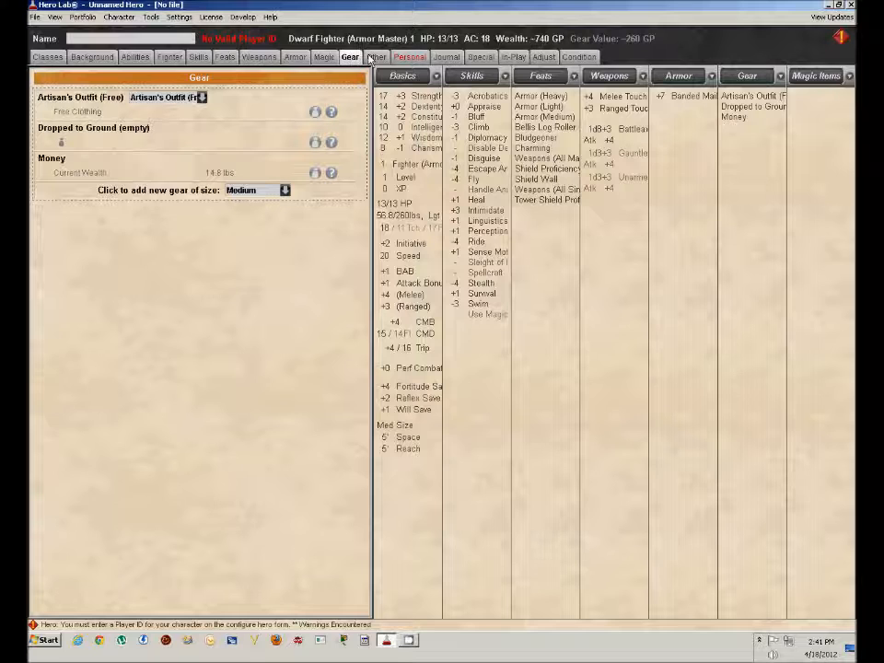
{"action": "left_click", "coordinate": [373, 57]}
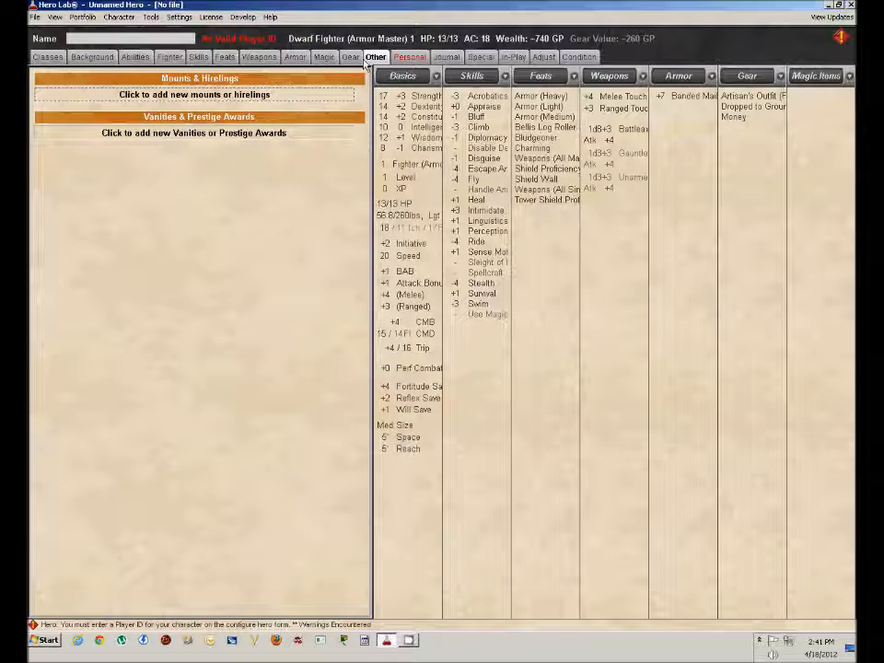
{"action": "left_click", "coordinate": [398, 59]}
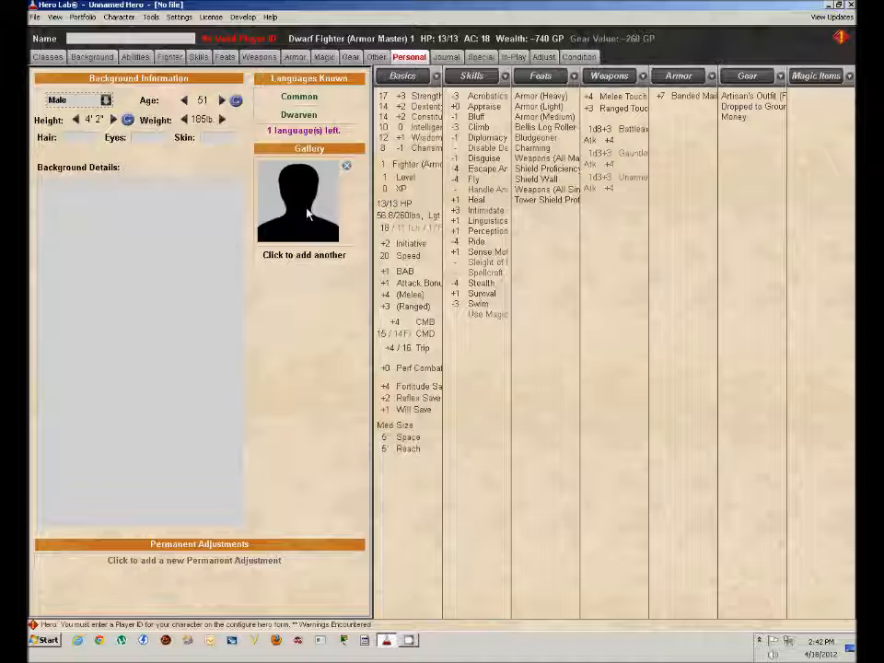
{"action": "left_click", "coordinate": [448, 57]}
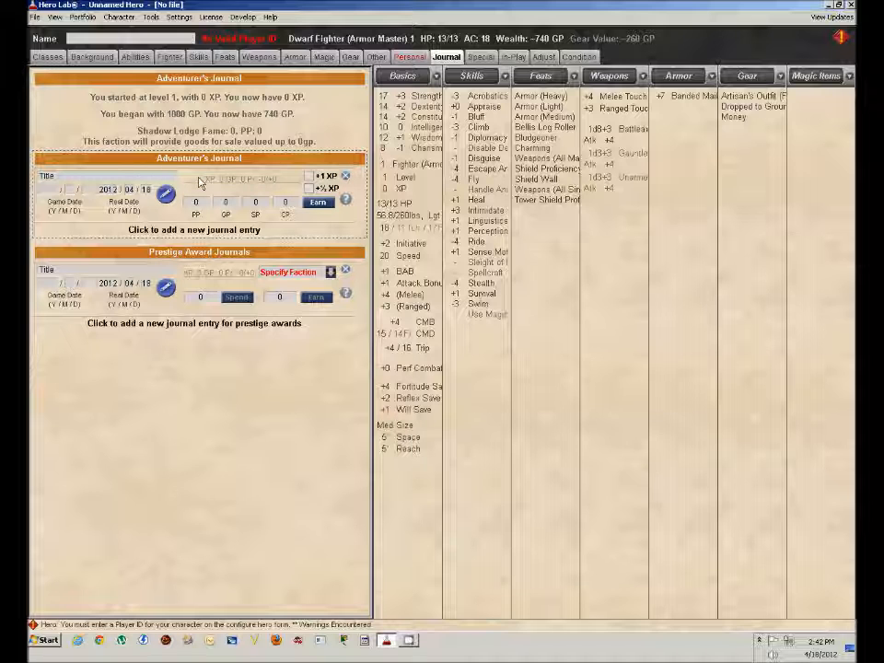
{"action": "left_click", "coordinate": [481, 57]}
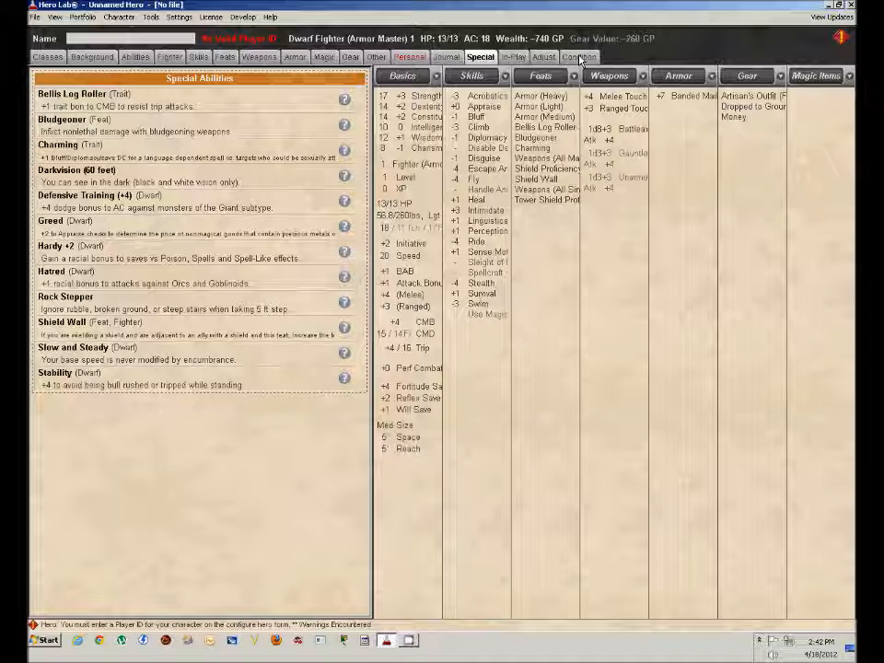
Preview the printed character sheet through to its last page and close the preview.
{"action": "left_click", "coordinate": [35, 17]}
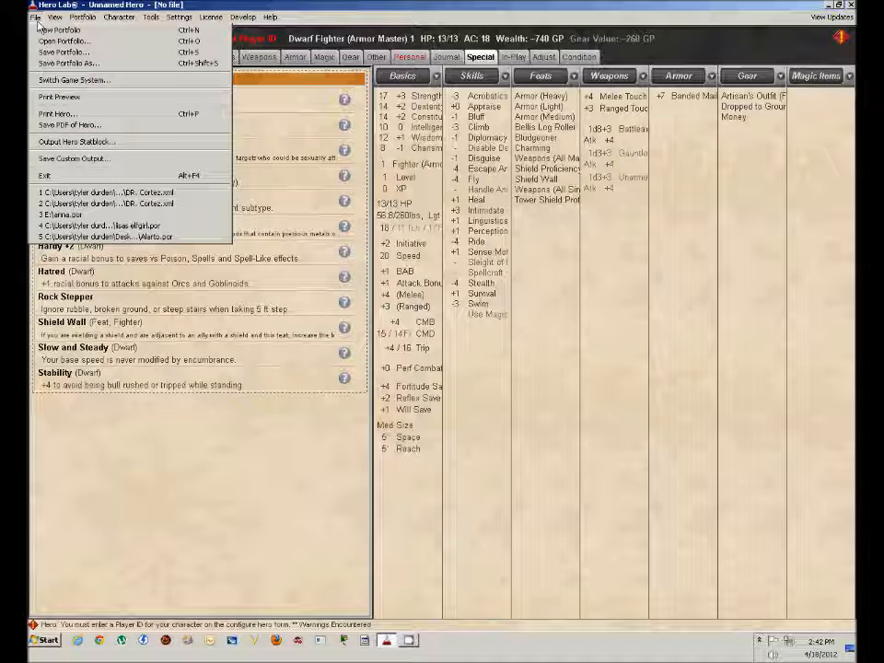
{"action": "left_click", "coordinate": [57, 97]}
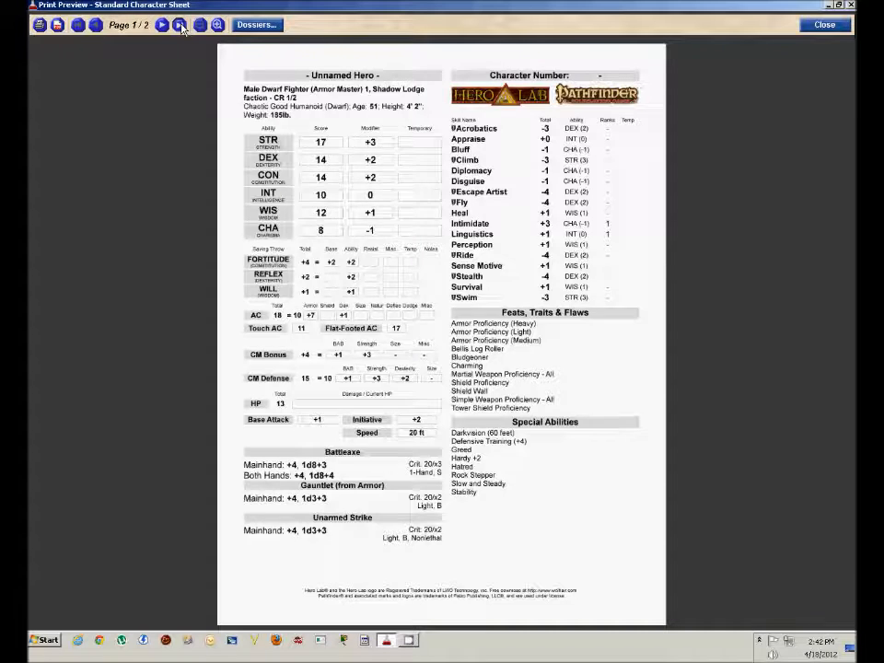
{"action": "left_click", "coordinate": [180, 25]}
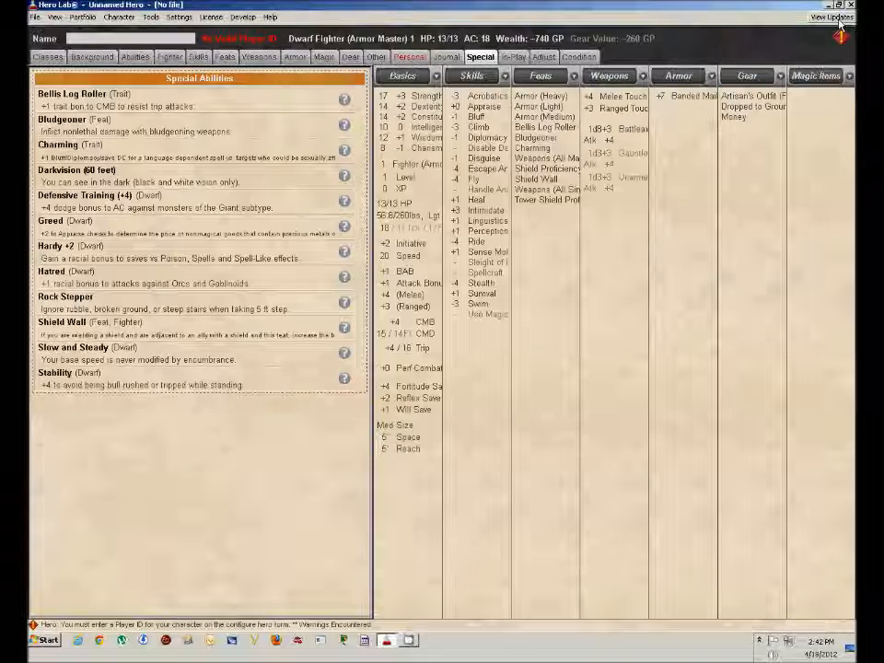
{"action": "left_click", "coordinate": [840, 25]}
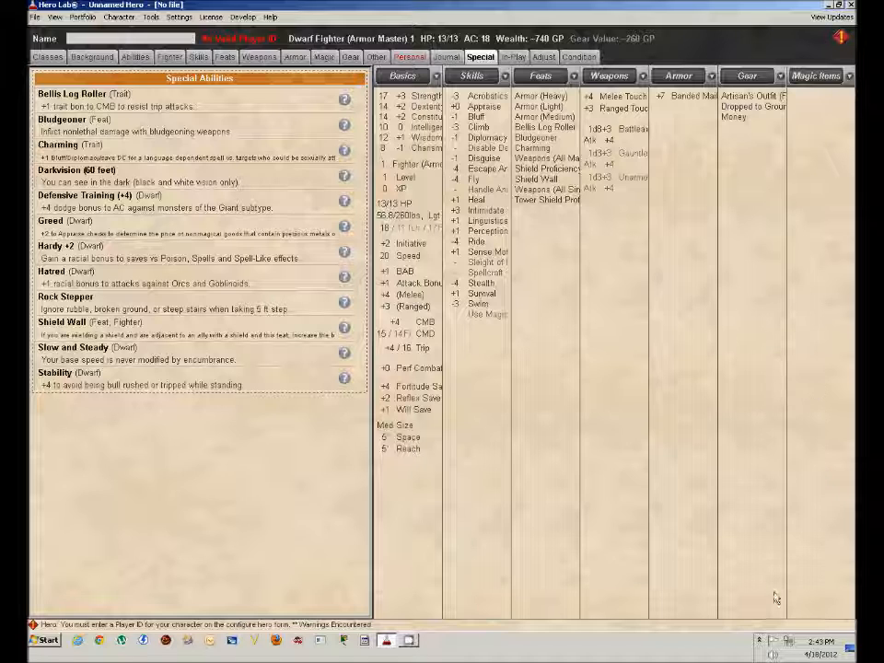
{"action": "left_click", "coordinate": [760, 641]}
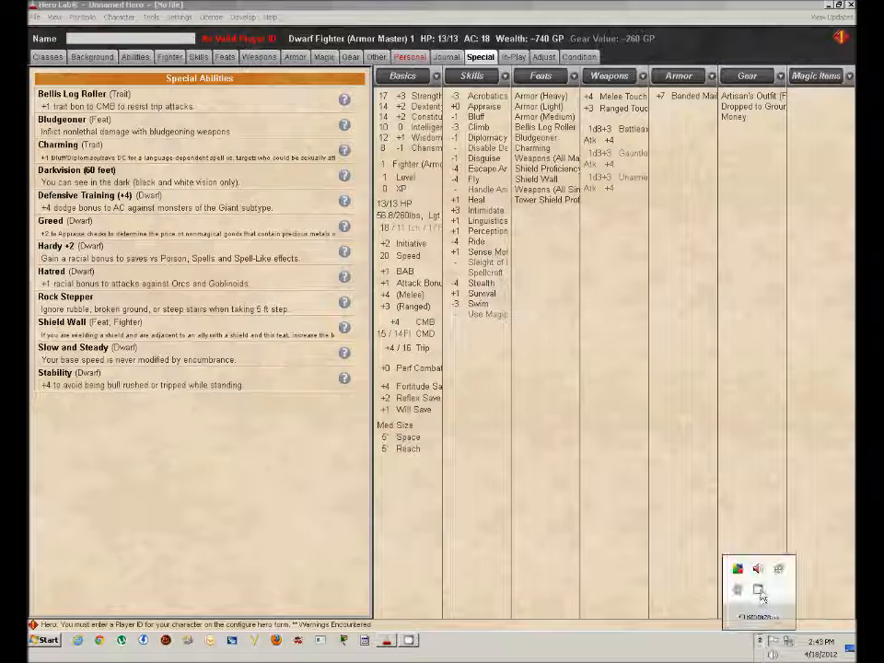
{"action": "left_click", "coordinate": [759, 592]}
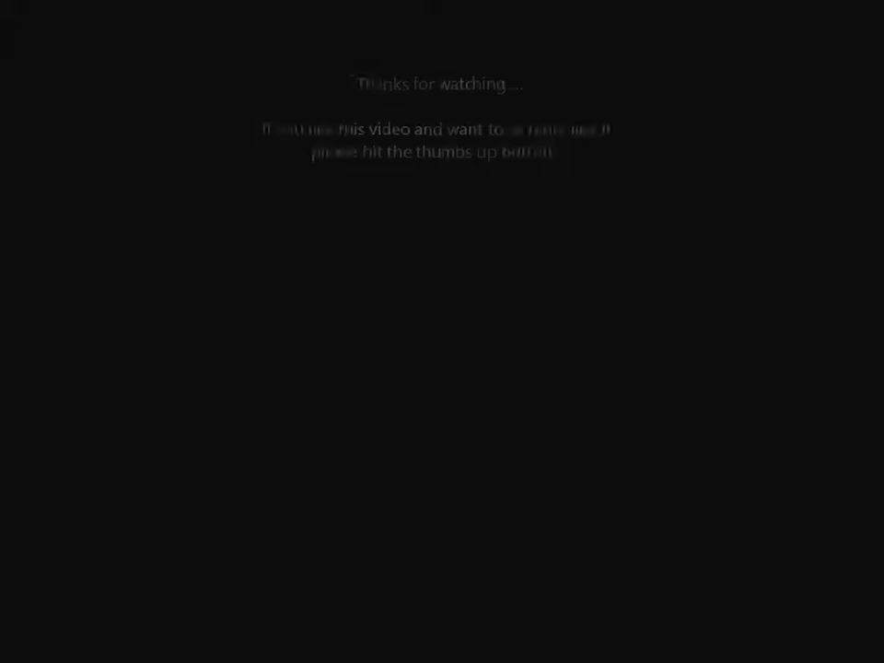